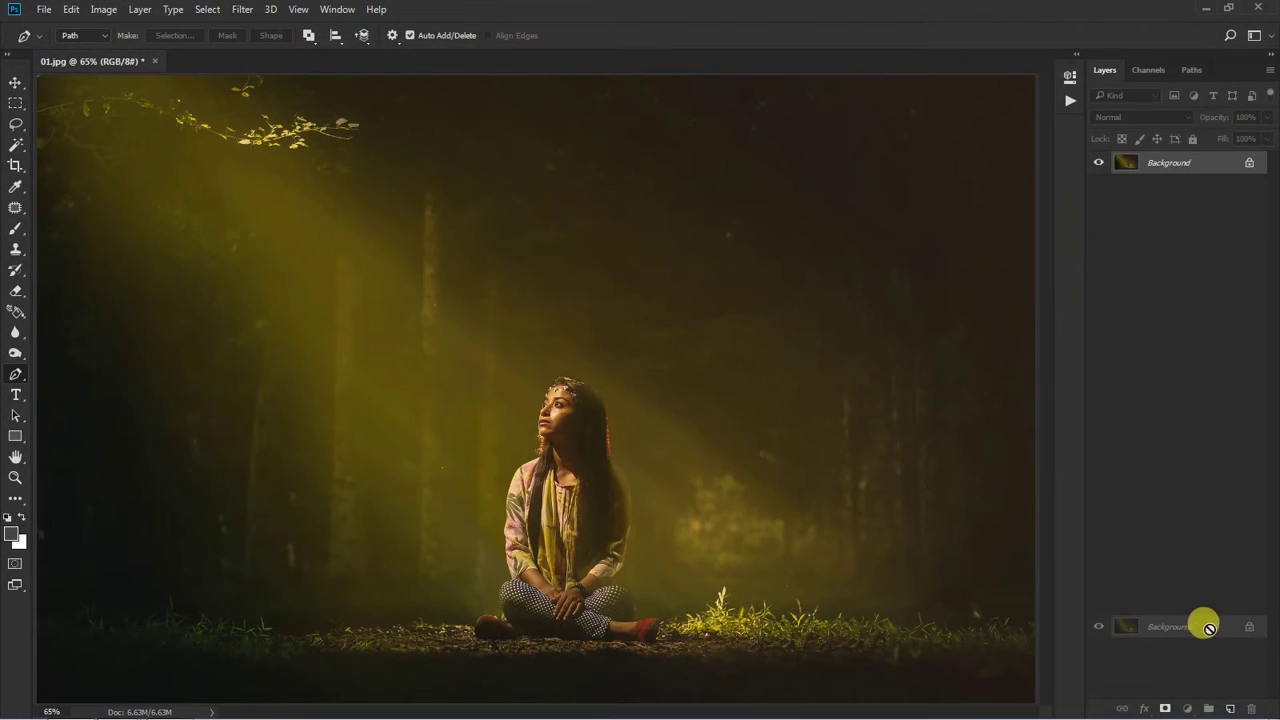
Step: Duplicate the Background layer to create a Background copy layer above it
drag(1208, 627, 1230, 708)
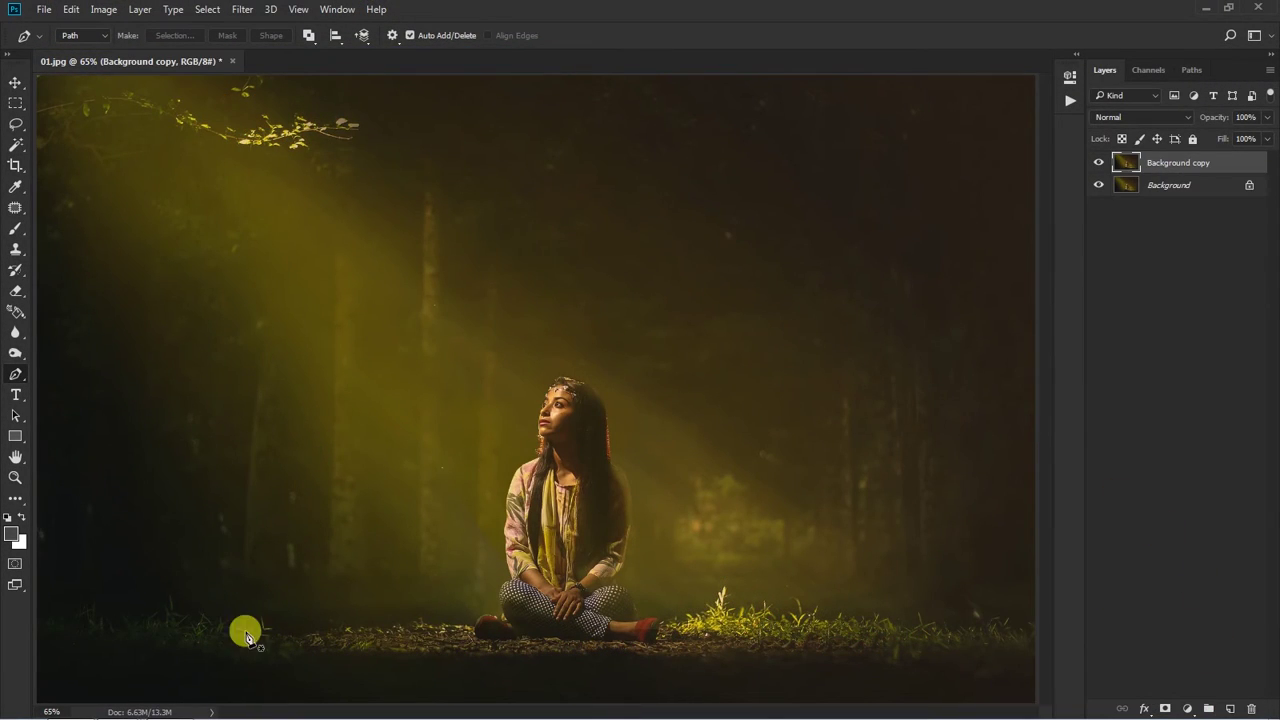
scroll(500, 594, up, 6)
Step: Start the path at the shoe and trace up the skirt and patterned trousers' edge
click(447, 385)
click(471, 366)
click(564, 300)
click(640, 340)
scroll(600, 400, up, 2)
click(533, 652)
click(500, 430)
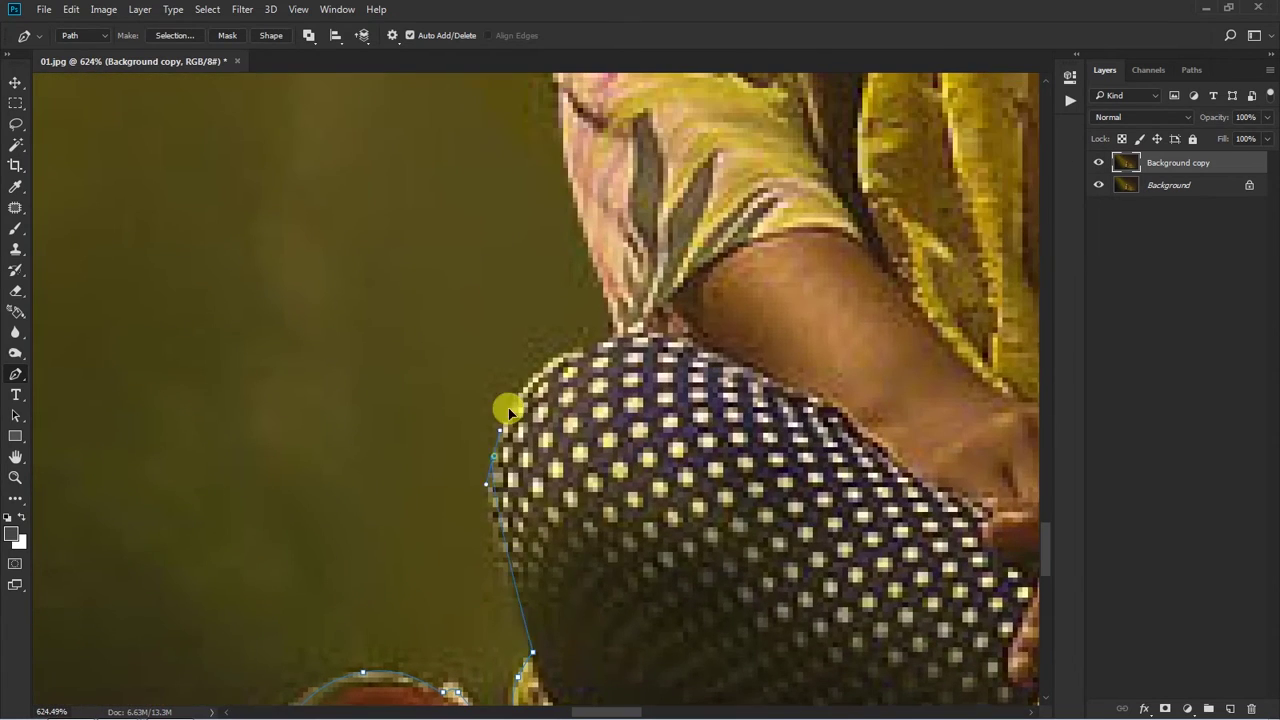
scroll(600, 380, up, 3)
scroll(586, 423, up, 3)
Step: Curve the path along the fabric edge and over the shoulder
drag(598, 522, 591, 497)
drag(588, 430, 603, 380)
click(604, 312)
click(686, 256)
drag(842, 190, 578, 346)
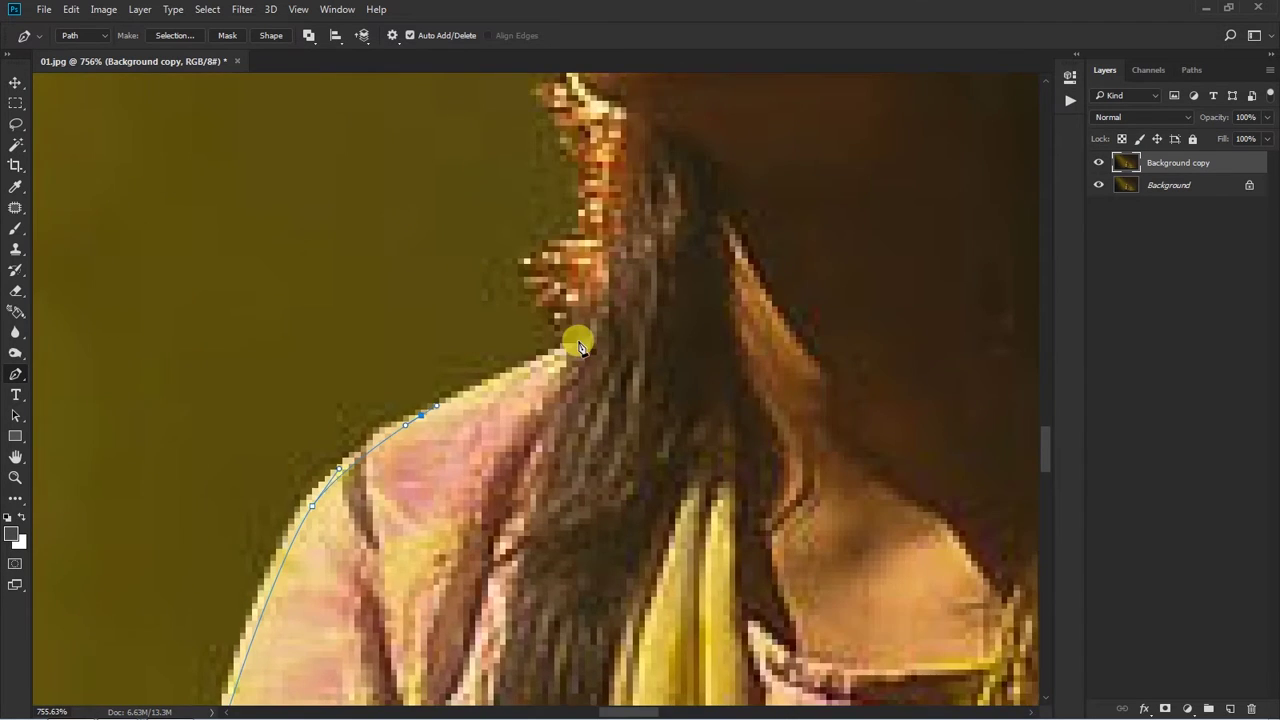
scroll(578, 346, up, 5)
Step: Trace the girl's profile from chin past the nose and forehead to the top of her head
click(560, 500)
scroll(600, 415, up, 3)
click(587, 317)
scroll(557, 449, up, 3)
scroll(557, 449, up, 1)
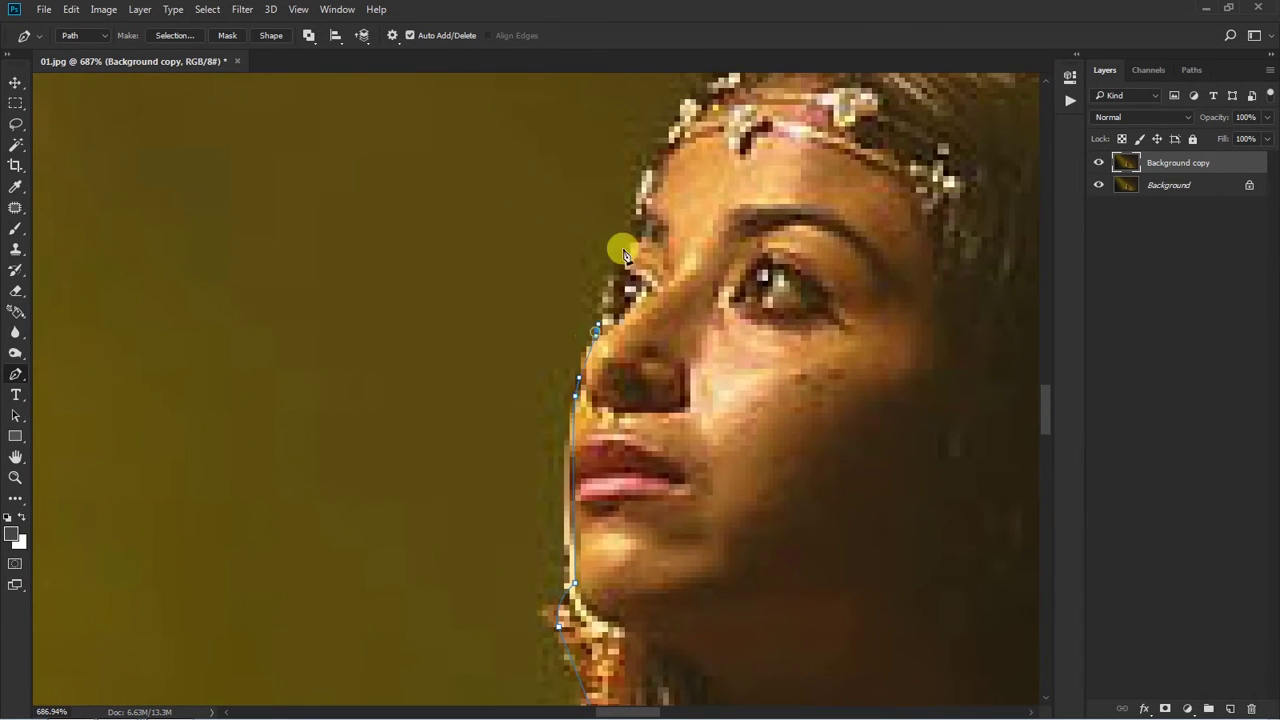
scroll(624, 254, up, 3)
click(614, 306)
scroll(614, 306, up, 3)
click(657, 294)
scroll(660, 380, down, 2)
scroll(582, 170, down, 3)
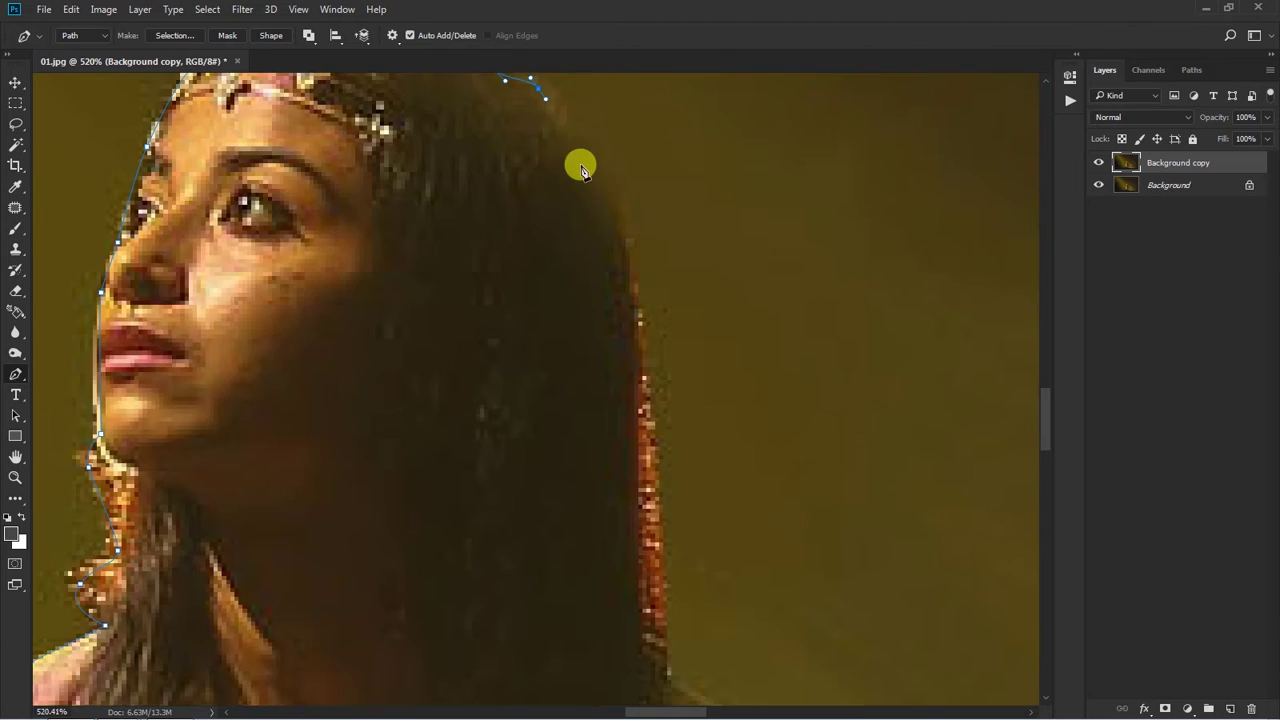
scroll(582, 170, down, 3)
scroll(606, 189, down, 3)
scroll(631, 237, down, 3)
Step: Bring the path down the back of the hair and sleeve edge, curving around the knee
click(688, 270)
scroll(688, 270, down, 3)
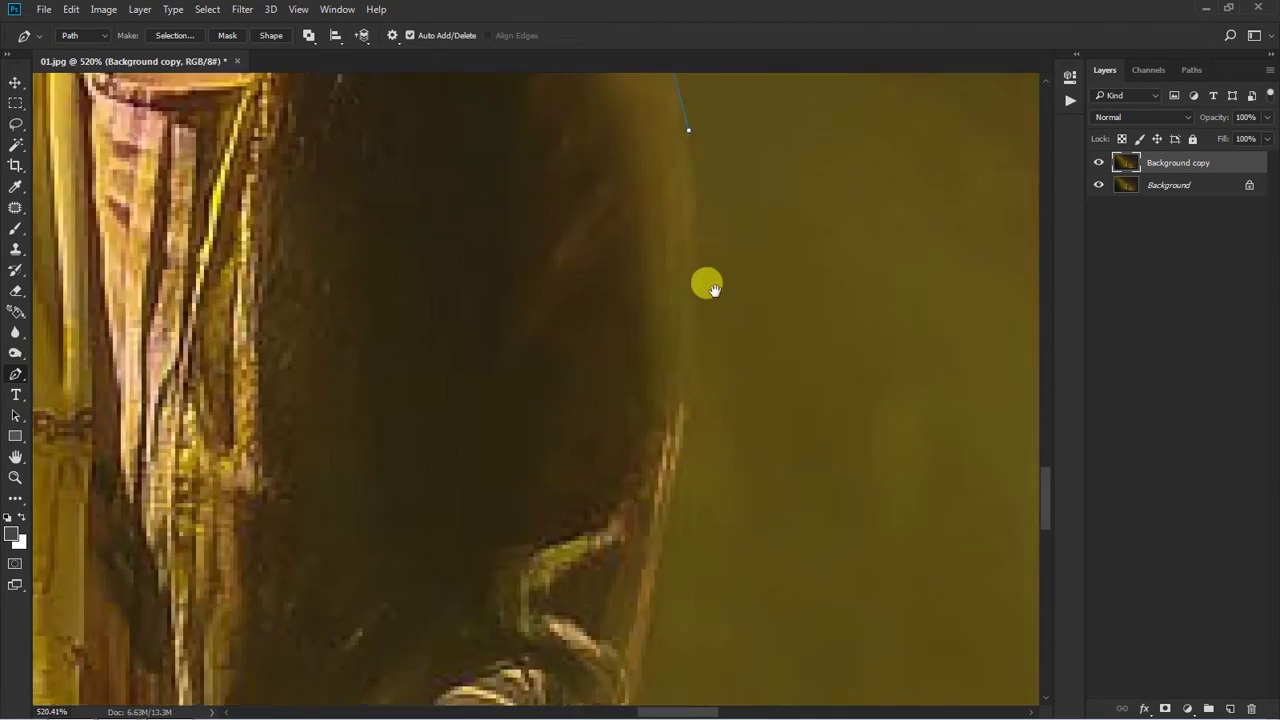
scroll(712, 289, down, 3)
click(663, 380)
scroll(648, 343, down, 3)
click(606, 386)
scroll(654, 349, down, 3)
drag(651, 271, 670, 333)
click(686, 411)
scroll(686, 437, down, 3)
Step: Trace along the top of the shoe and onto the first grass blades
click(557, 349)
scroll(600, 345, down, 2)
scroll(720, 349, up, 2)
click(469, 368)
click(532, 358)
click(566, 333)
Step: Continue the path into the grass, anchoring on the first blade tips past the shoe
scroll(571, 349, right, 3)
click(418, 442)
click(498, 410)
scroll(490, 450, up, 2)
scroll(478, 507, right, 2)
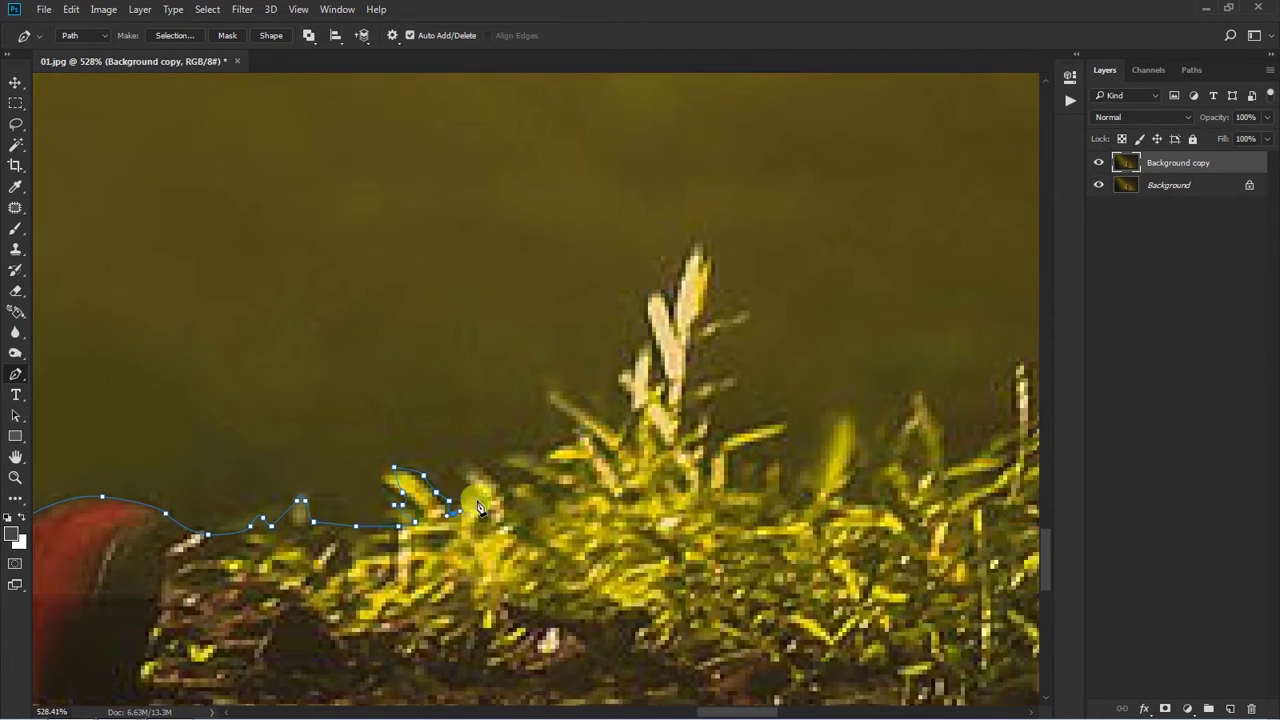
click(550, 445)
scroll(545, 455, up, 2)
scroll(545, 455, right, 2)
click(471, 449)
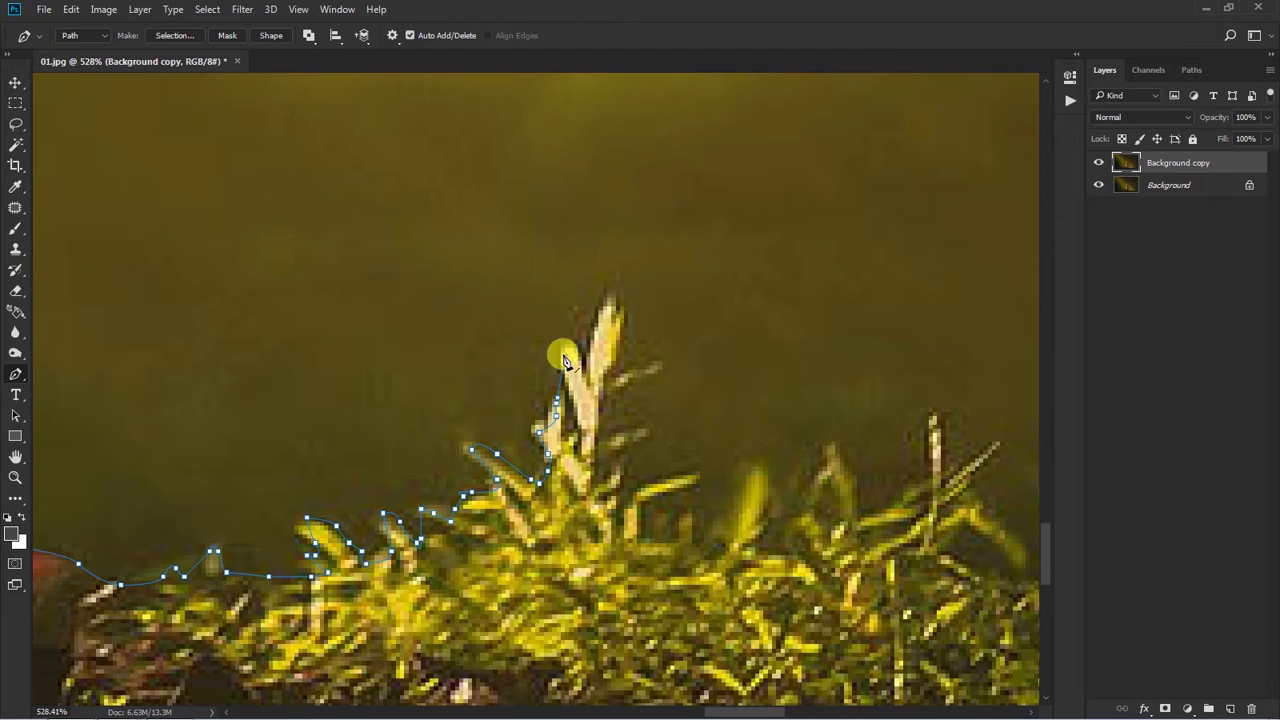
scroll(606, 357, down, 2)
Step: Extend the path rightward along the grass tips, anchoring between individual blades
click(669, 392)
scroll(669, 392, right, 3)
click(494, 358)
scroll(508, 354, right, 5)
click(367, 380)
click(407, 413)
click(487, 388)
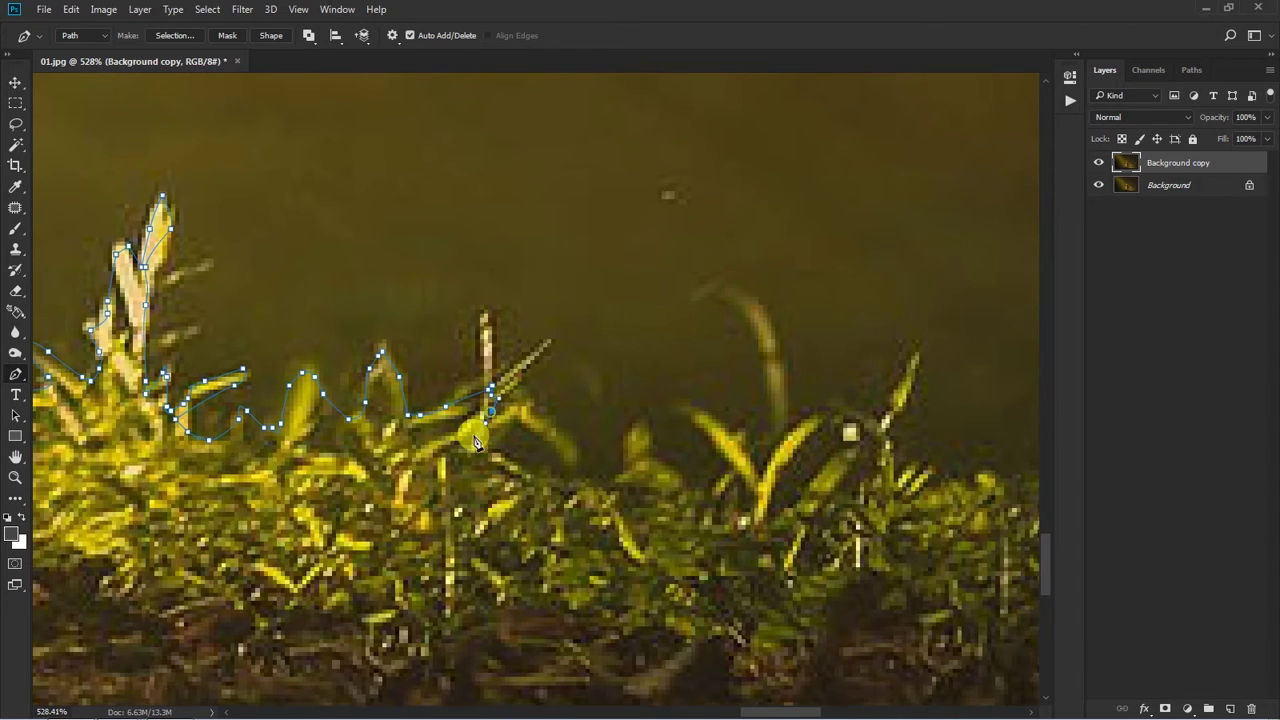
scroll(480, 440, right, 2)
click(472, 444)
click(527, 403)
click(544, 423)
click(556, 447)
scroll(545, 440, right, 4)
Step: Trace up and around the tall grass blade, then continue along the grass beyond it
click(450, 263)
click(493, 340)
click(526, 351)
click(581, 386)
scroll(651, 409, right, 4)
click(441, 428)
click(467, 466)
scroll(480, 470, right, 3)
click(425, 473)
Step: Follow the dips between blades along the darker grass to the next blade
scroll(400, 420, down, 3)
click(358, 372)
click(418, 338)
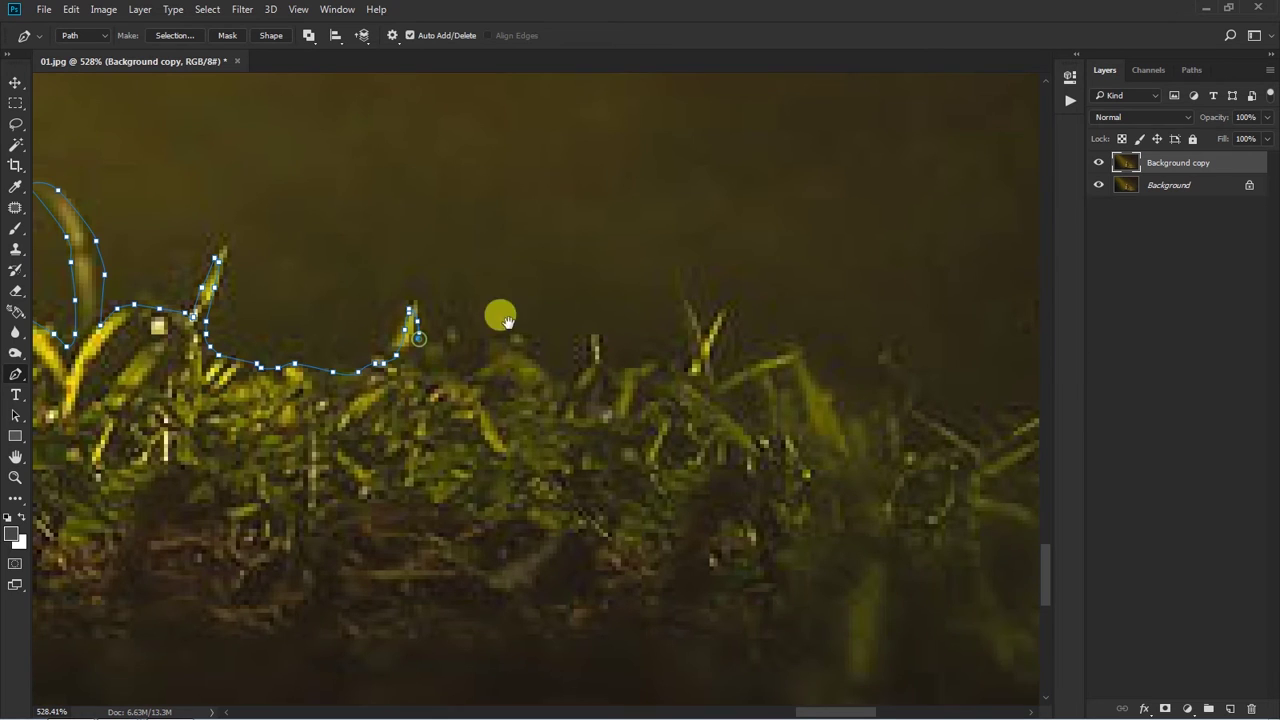
scroll(507, 321, right, 3)
click(466, 351)
scroll(466, 351, right, 3)
scroll(470, 370, right, 3)
click(488, 392)
scroll(462, 395, right, 3)
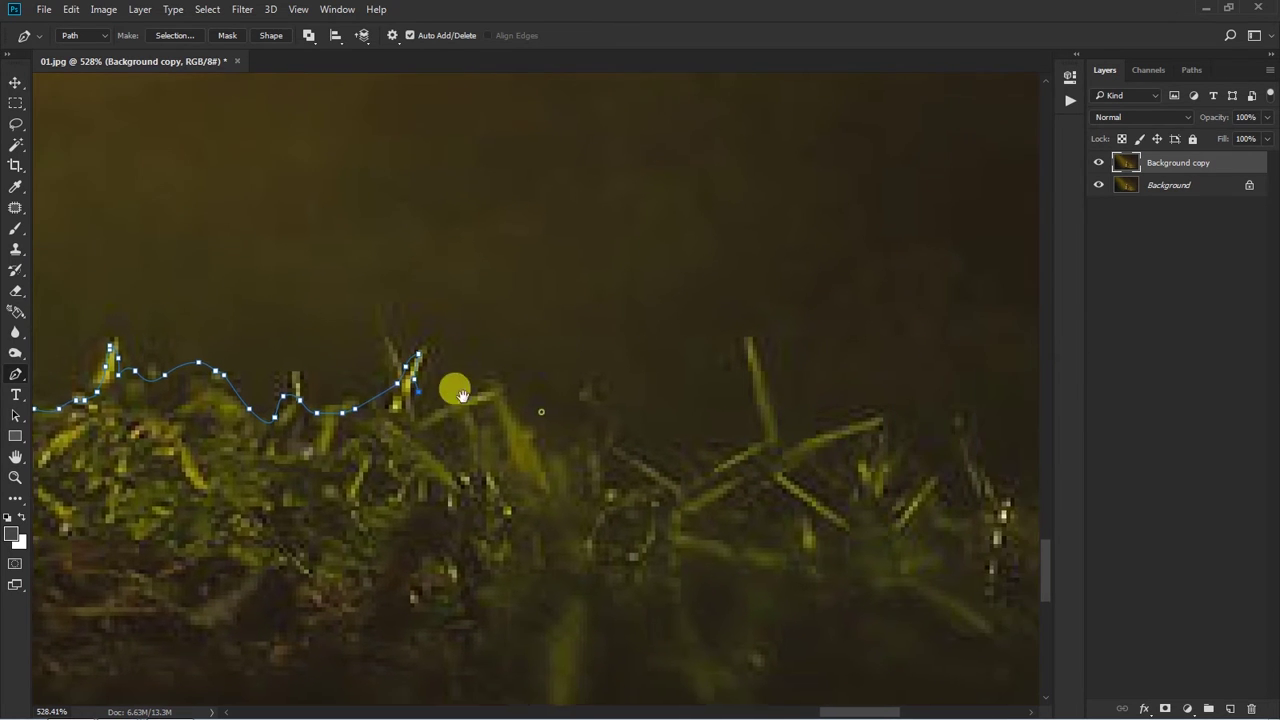
scroll(462, 395, down, 3)
Step: Outline another blade tip and carry the path along the grass top toward the photo's right side
click(480, 340)
click(563, 360)
click(634, 318)
click(611, 279)
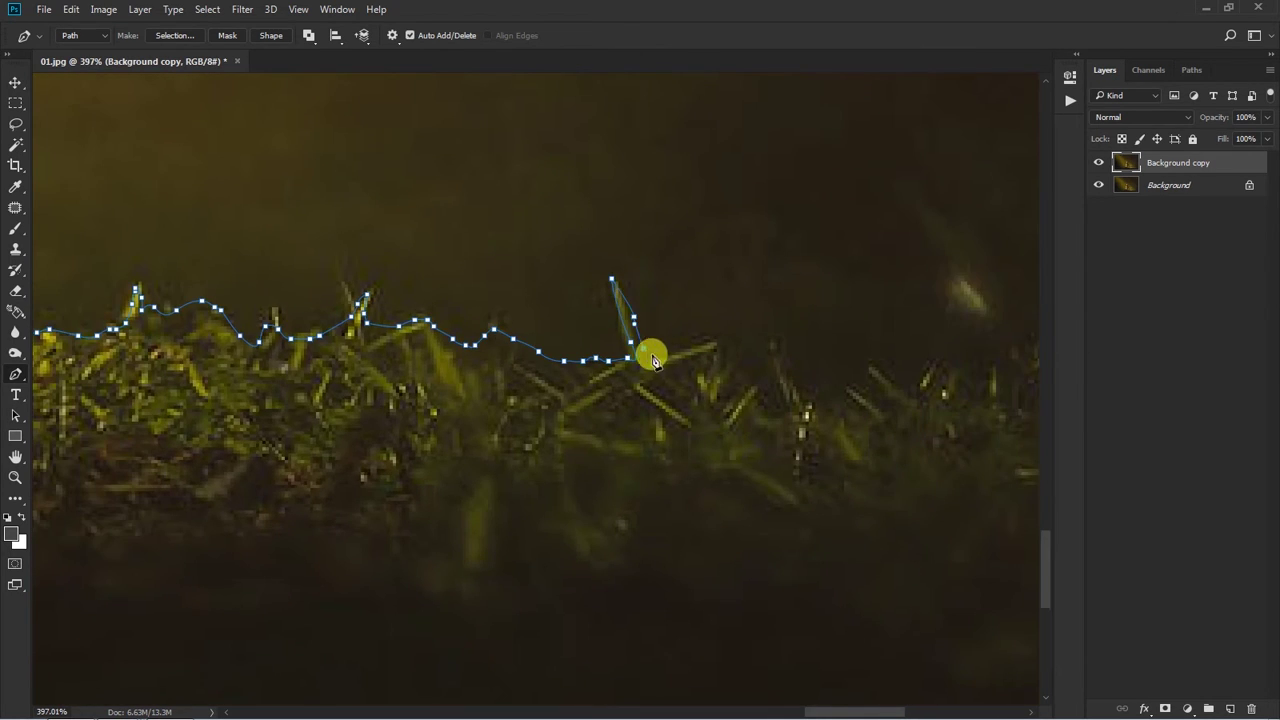
scroll(652, 360, down, 3)
click(490, 287)
click(506, 285)
click(503, 296)
scroll(609, 311, right, 2)
scroll(606, 330, up, 2)
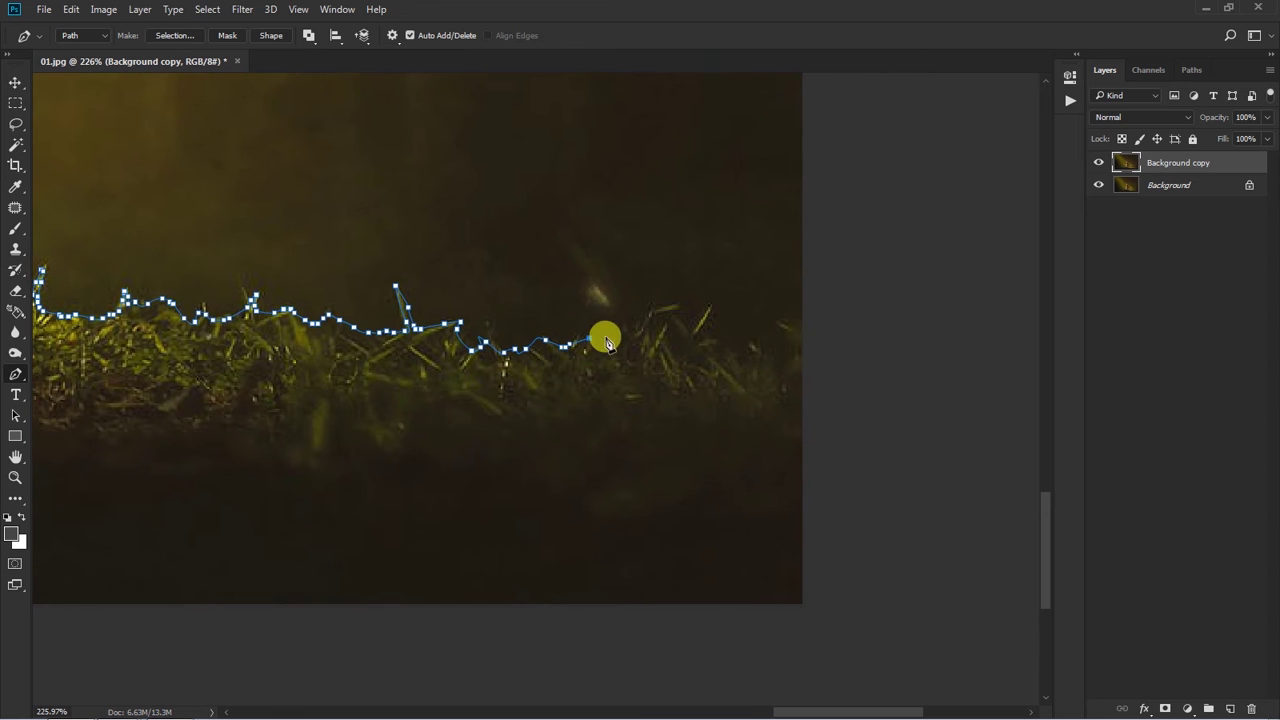
scroll(702, 343, right, 2)
click(745, 355)
click(808, 343)
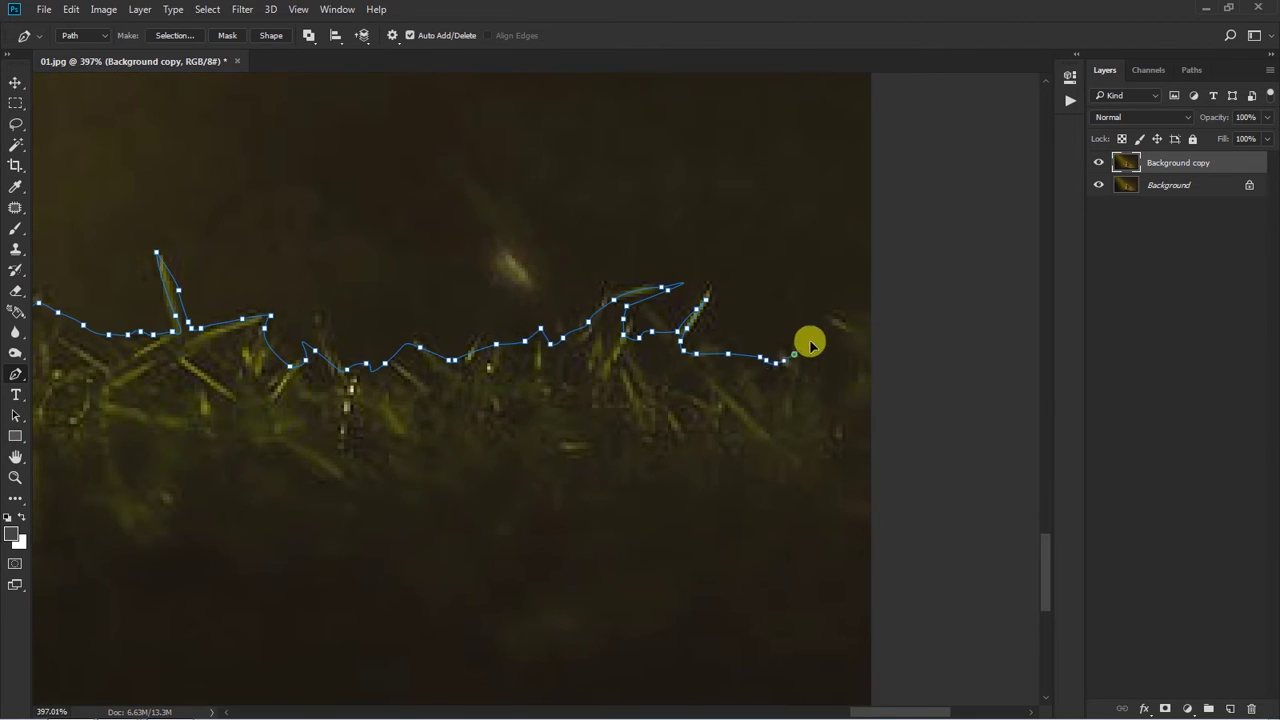
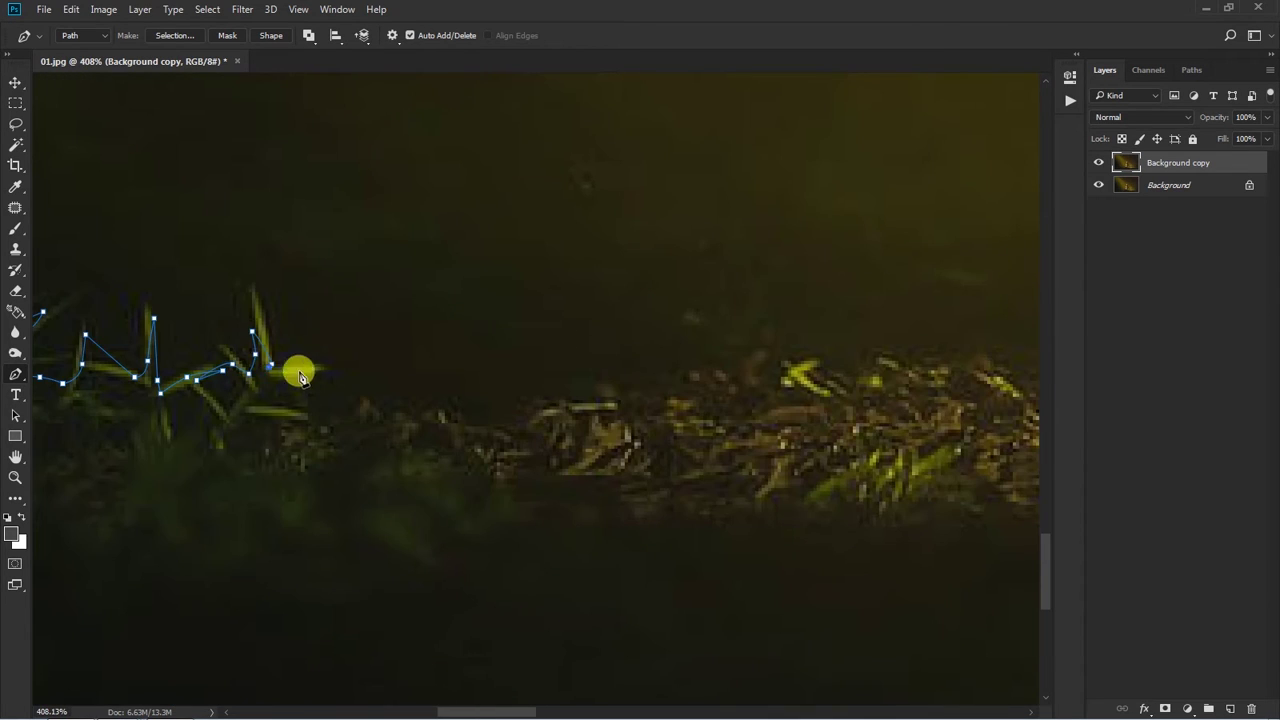
Step: Extend the path along the ground around the girl and load it as a selection
scroll(294, 366, down, 1)
Step: Place Pen anchors along the grass line, including a curved anchor along the ground
click(345, 410)
click(385, 407)
drag(418, 410, 143, 374)
click(271, 357)
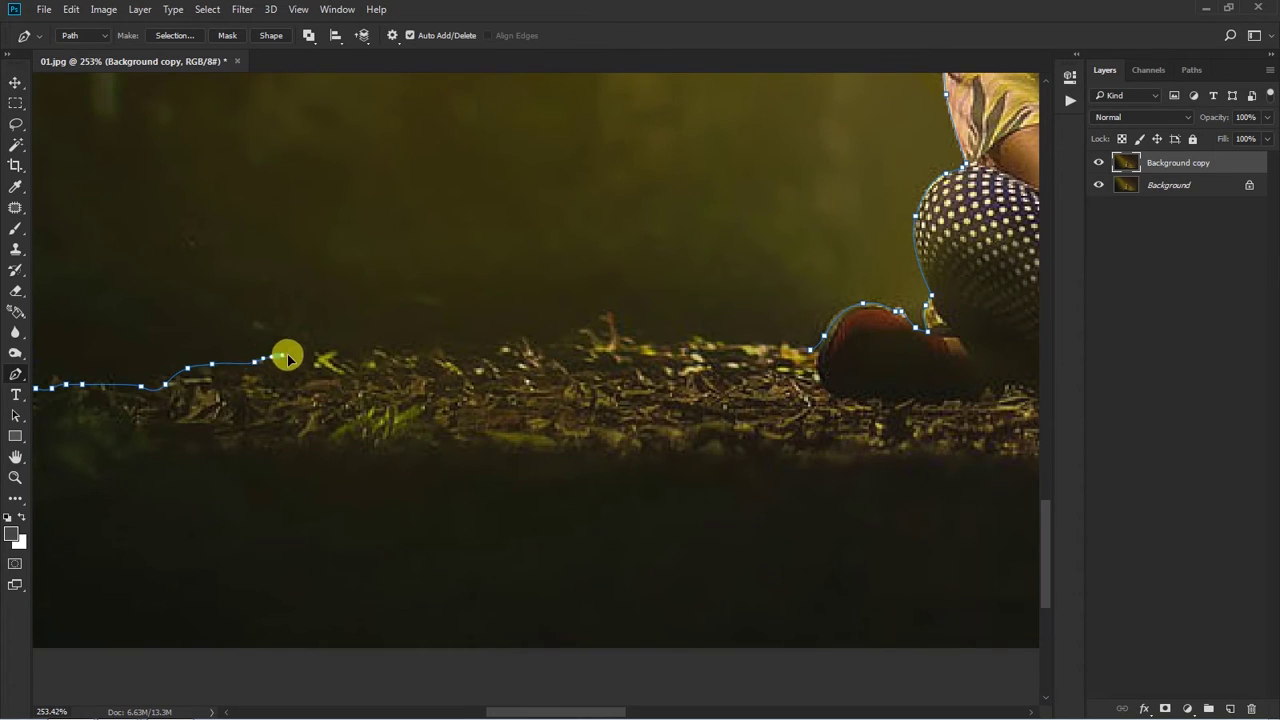
click(329, 338)
click(419, 340)
click(490, 341)
click(522, 336)
scroll(666, 357, down, 2)
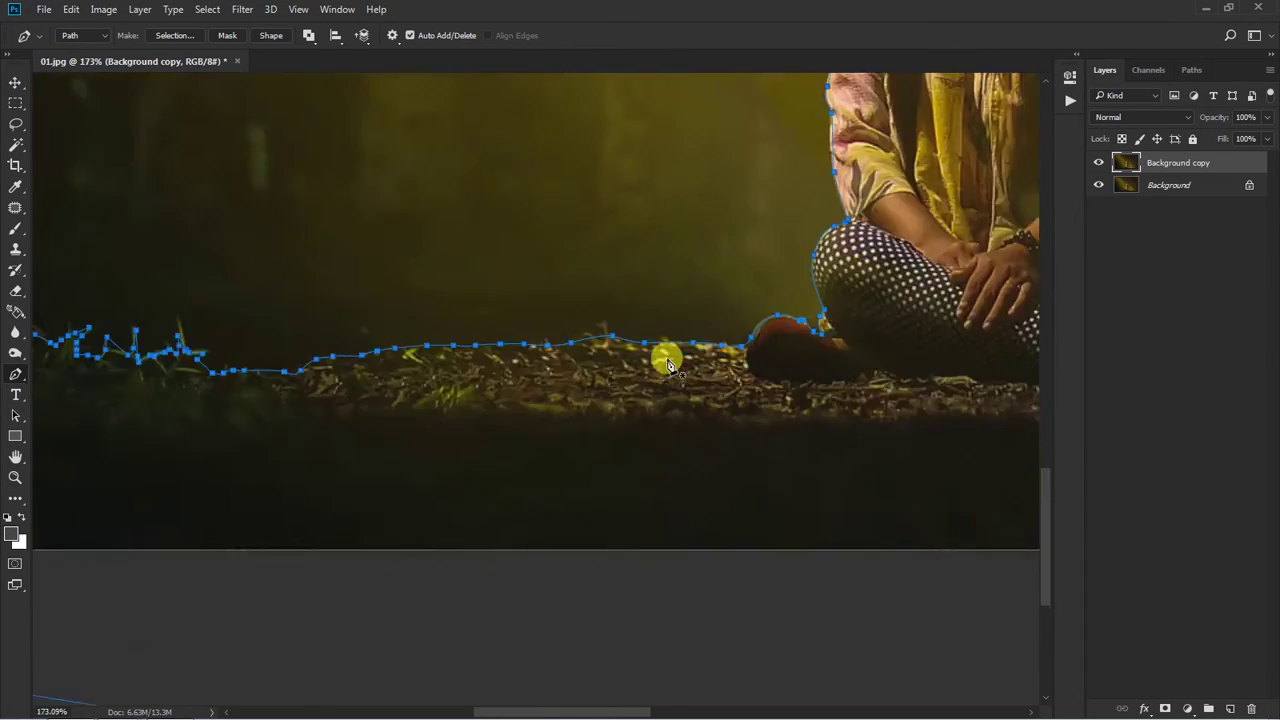
scroll(700, 350, down, 3)
key(ctrl+Return)
scroll(714, 346, down, 1)
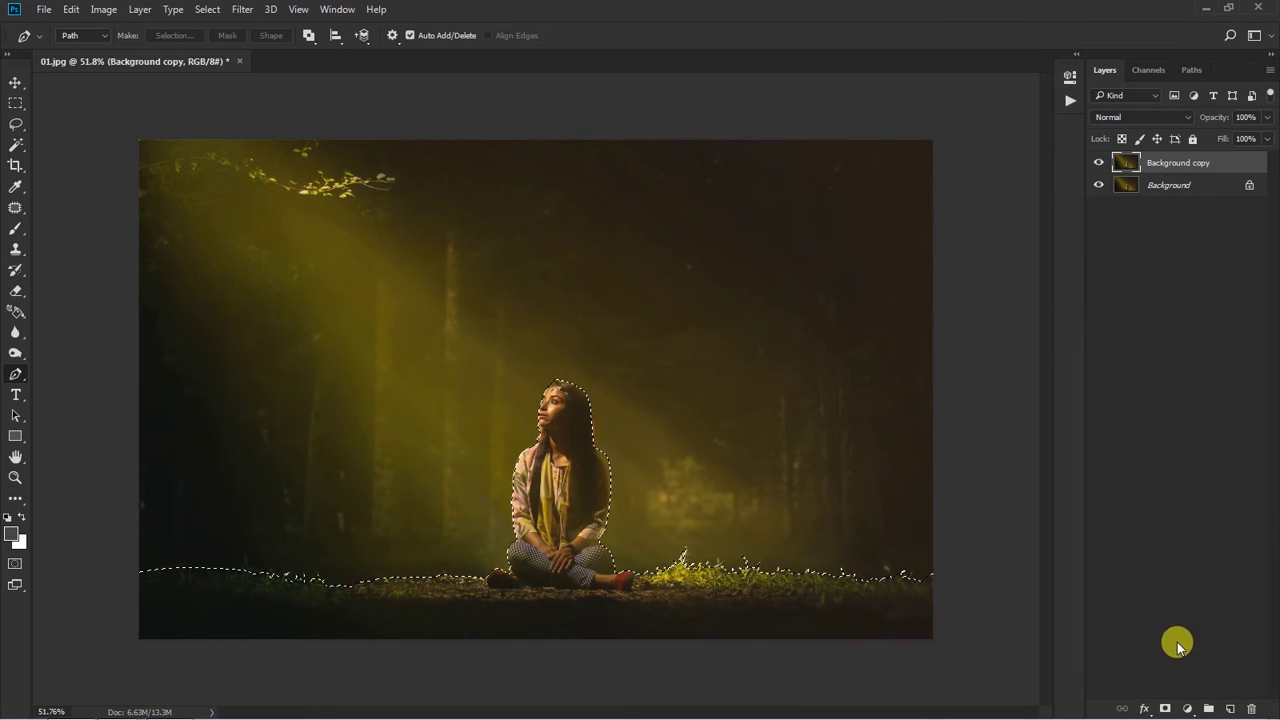
Step: Mask the layer to the selection, duplicate it, and apply the mask on Background copy 2
click(1166, 708)
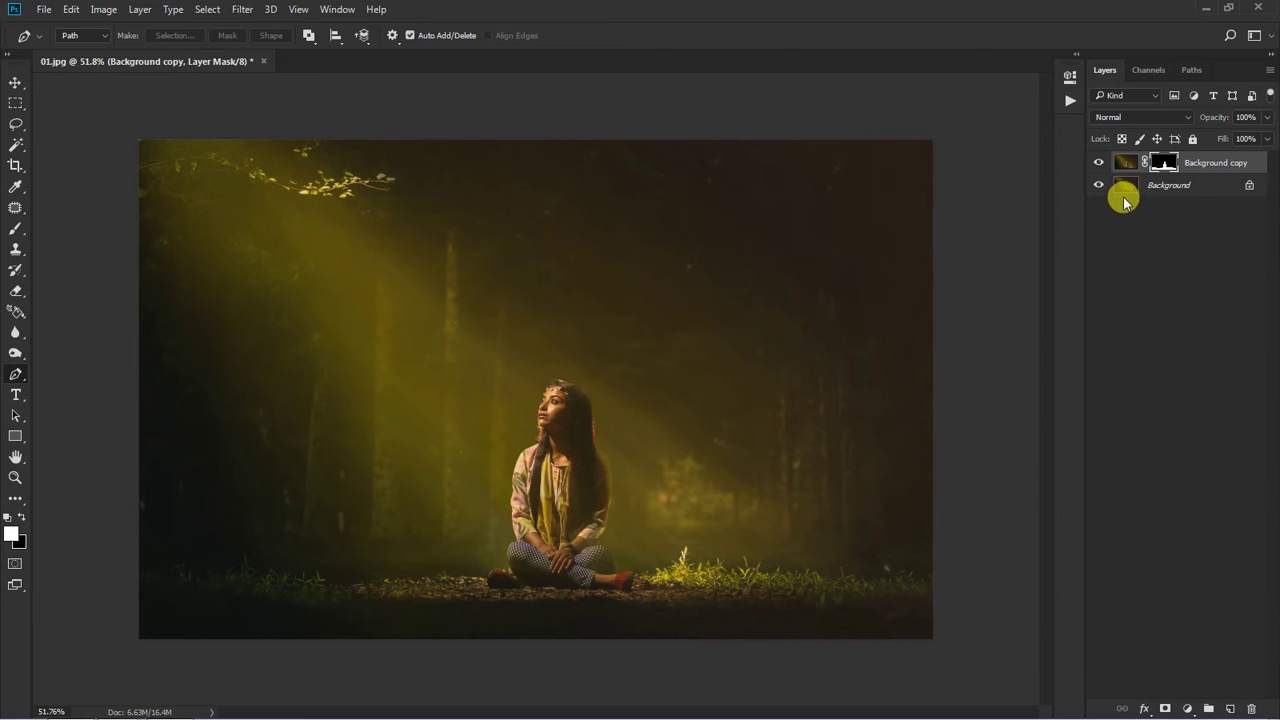
drag(1206, 165, 1231, 708)
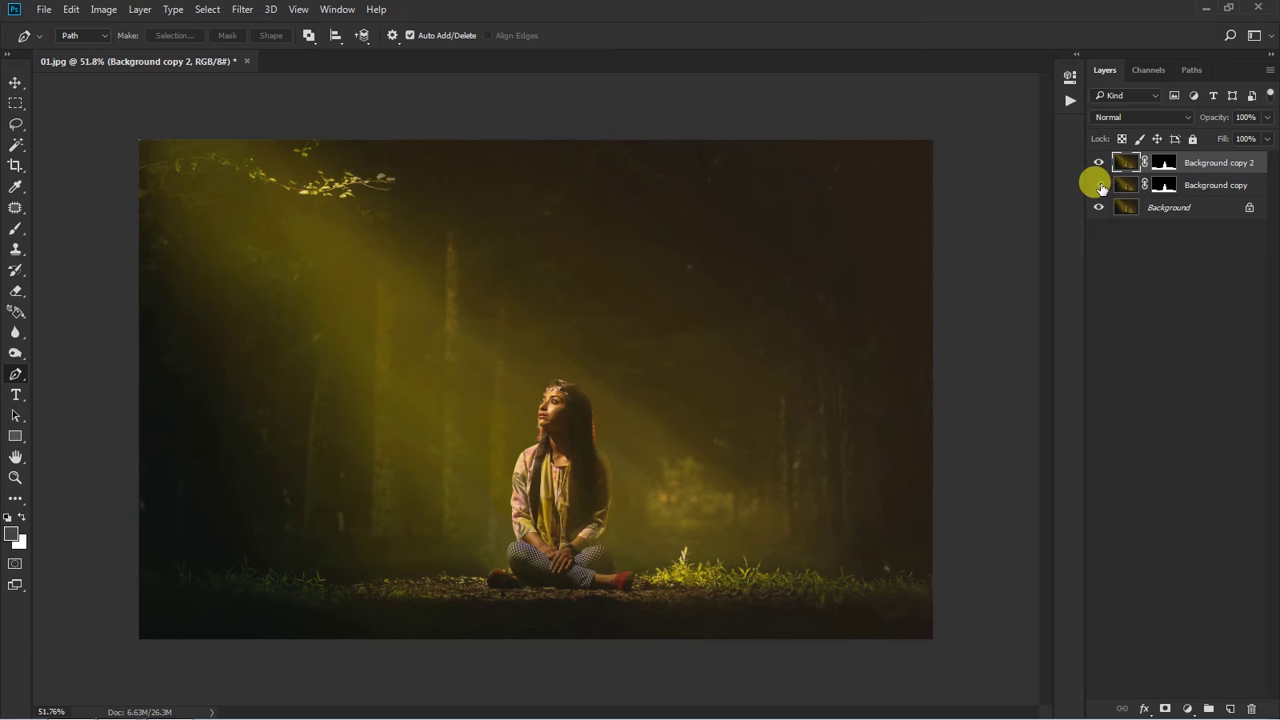
right_click(1167, 165)
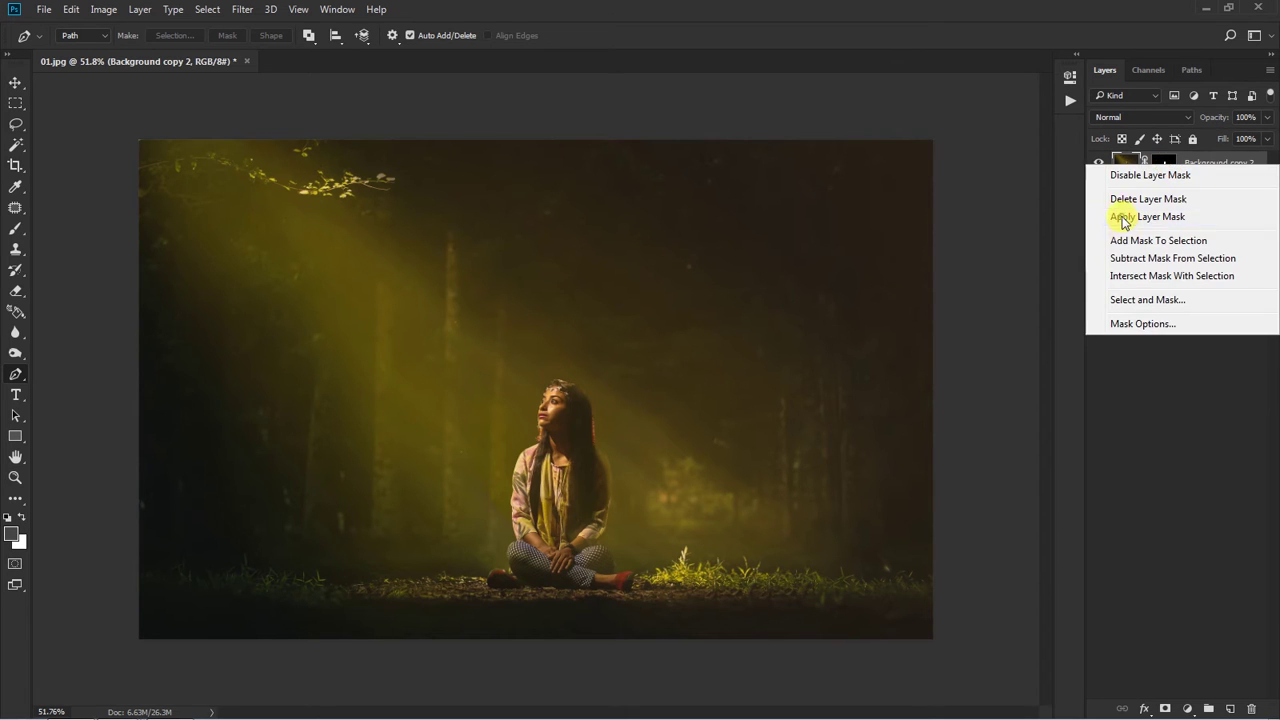
click(1124, 218)
Step: Hide the masked copies and duplicate the original Background layer as Background copy 3
click(1151, 292)
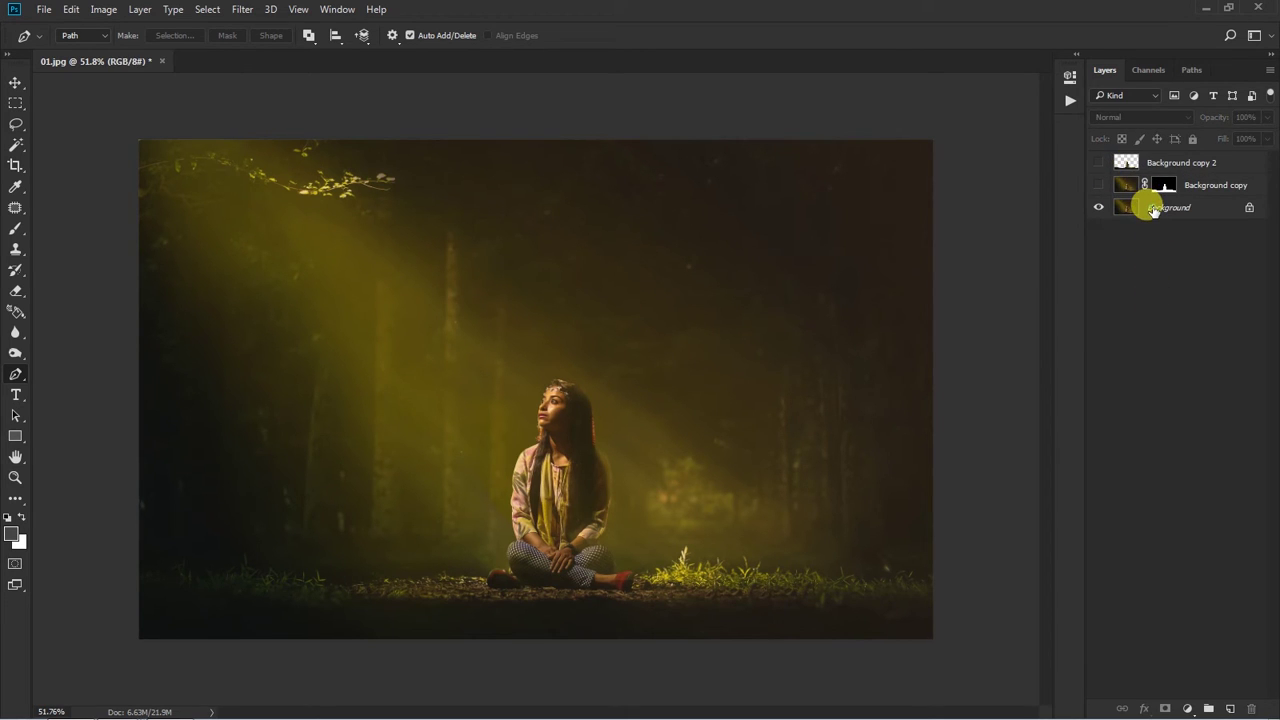
click(1153, 210)
drag(1185, 220, 1230, 708)
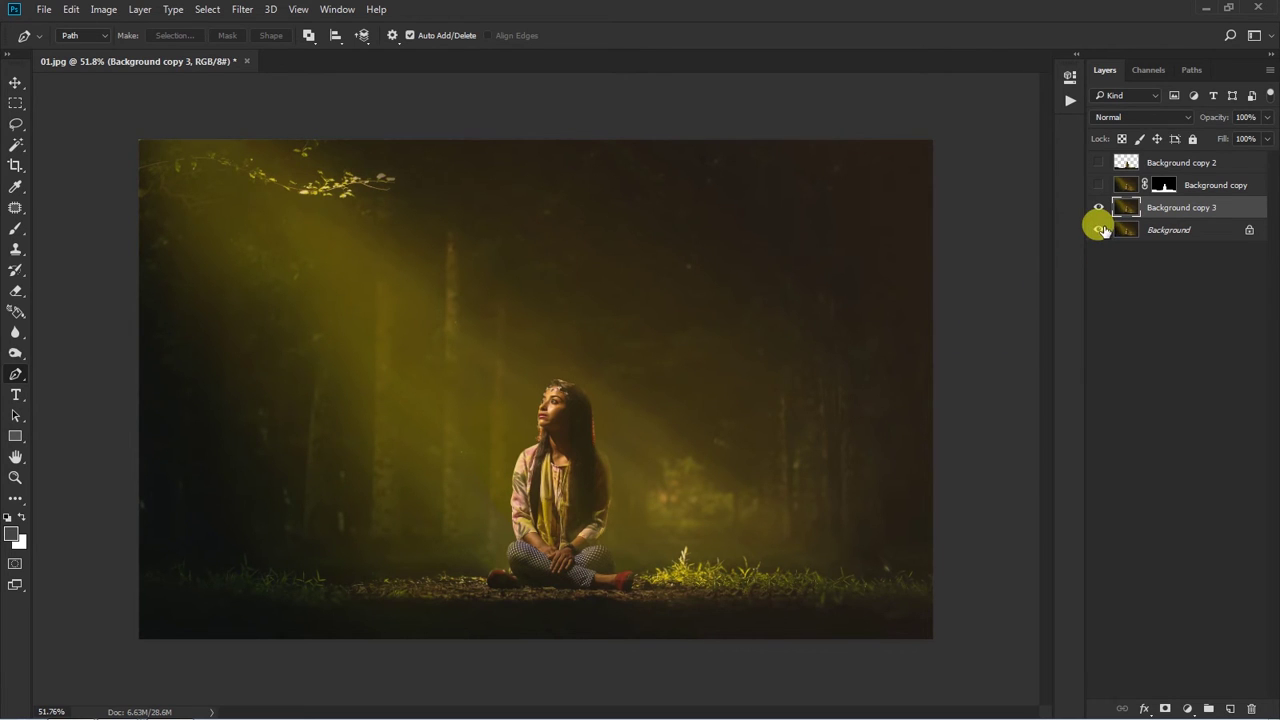
Step: Paint out the girl's head, headband and arm on Background copy 3 with sampled olive-brown forest tones
scroll(697, 398, up, 4)
scroll(603, 277, down, 1)
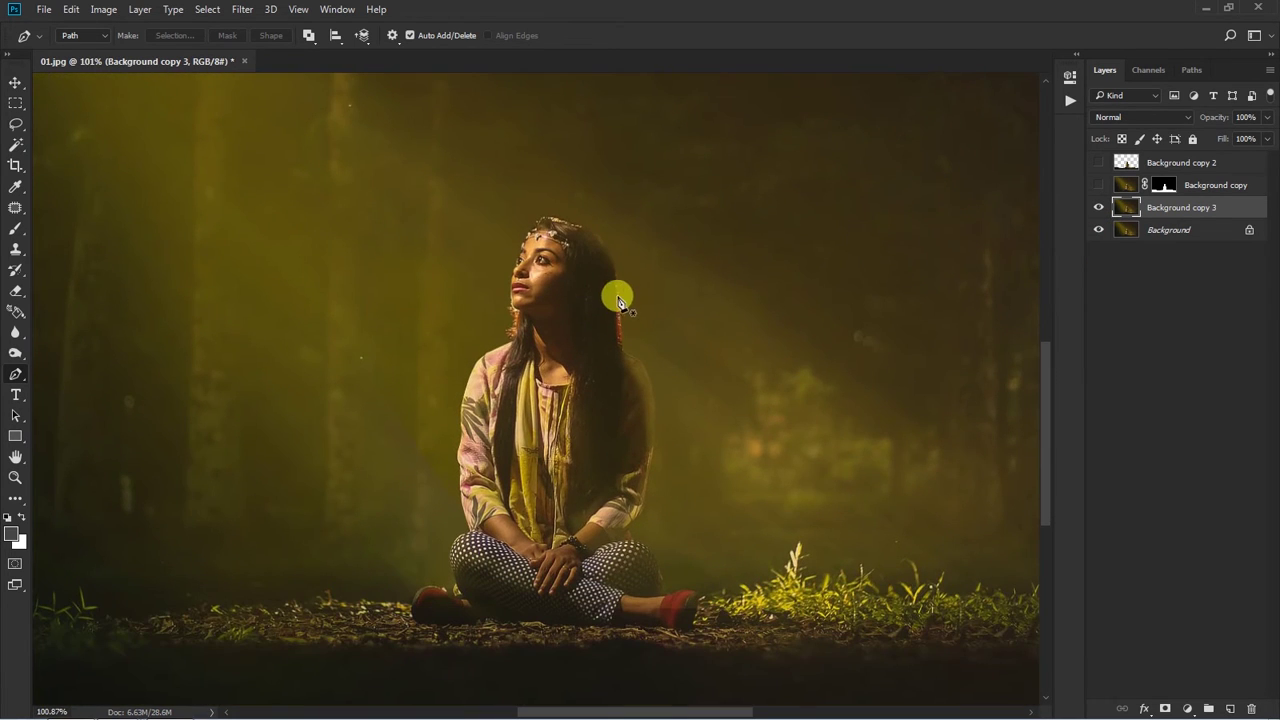
key(b)
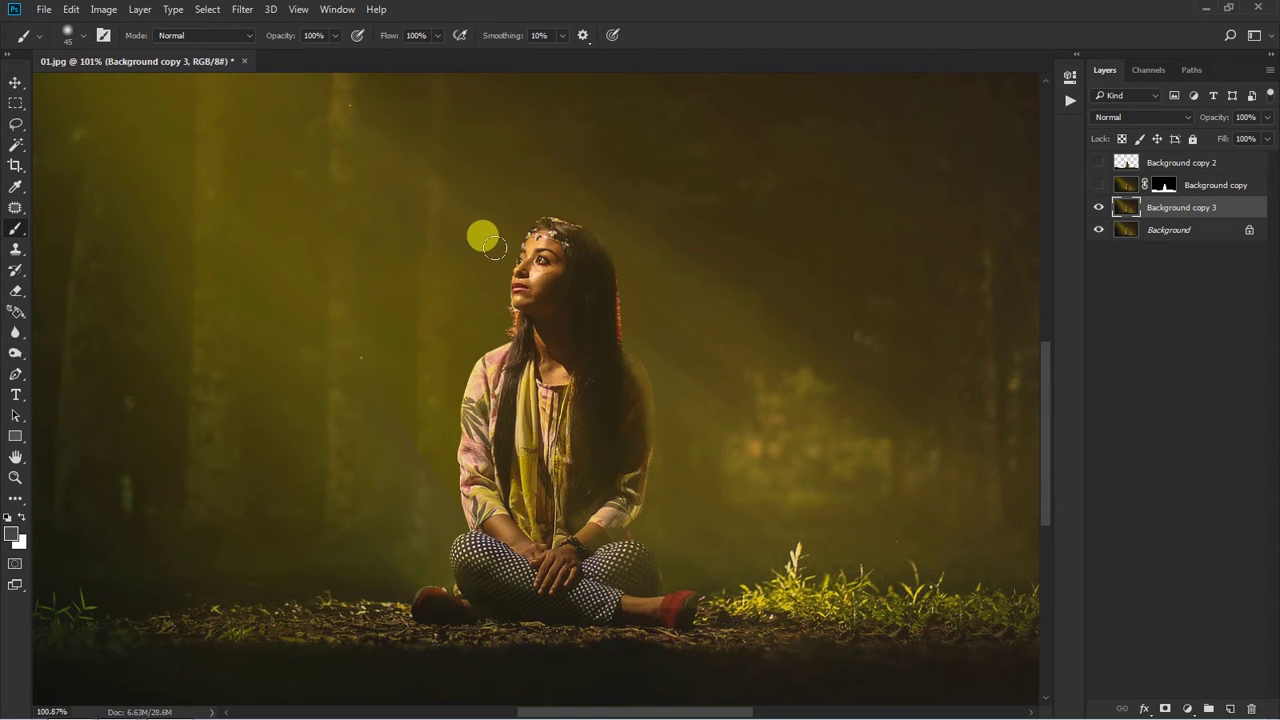
alt+click(487, 250)
mouse_move(508, 221)
mouse_down()
mouse_move(571, 229)
mouse_move(551, 217)
mouse_move(607, 276)
mouse_move(509, 246)
mouse_move(523, 294)
mouse_move(491, 257)
mouse_move(589, 297)
mouse_move(537, 257)
mouse_move(606, 349)
mouse_move(514, 297)
mouse_move(488, 352)
mouse_move(617, 429)
mouse_move(574, 343)
mouse_move(650, 468)
mouse_move(617, 491)
mouse_move(589, 429)
mouse_move(457, 337)
mouse_move(469, 412)
mouse_move(529, 420)
mouse_move(554, 462)
mouse_move(471, 428)
mouse_move(563, 494)
mouse_move(473, 447)
mouse_move(458, 456)
mouse_move(471, 458)
mouse_up()
mouse_move(459, 512)
mouse_down()
mouse_move(474, 518)
mouse_move(461, 545)
mouse_move(477, 554)
mouse_move(642, 554)
mouse_move(668, 573)
mouse_move(631, 525)
mouse_move(540, 553)
mouse_move(593, 527)
mouse_move(460, 440)
mouse_move(485, 450)
mouse_move(484, 398)
mouse_up()
alt+click(484, 398)
mouse_move(480, 491)
mouse_down()
mouse_move(474, 528)
mouse_move(607, 516)
mouse_up()
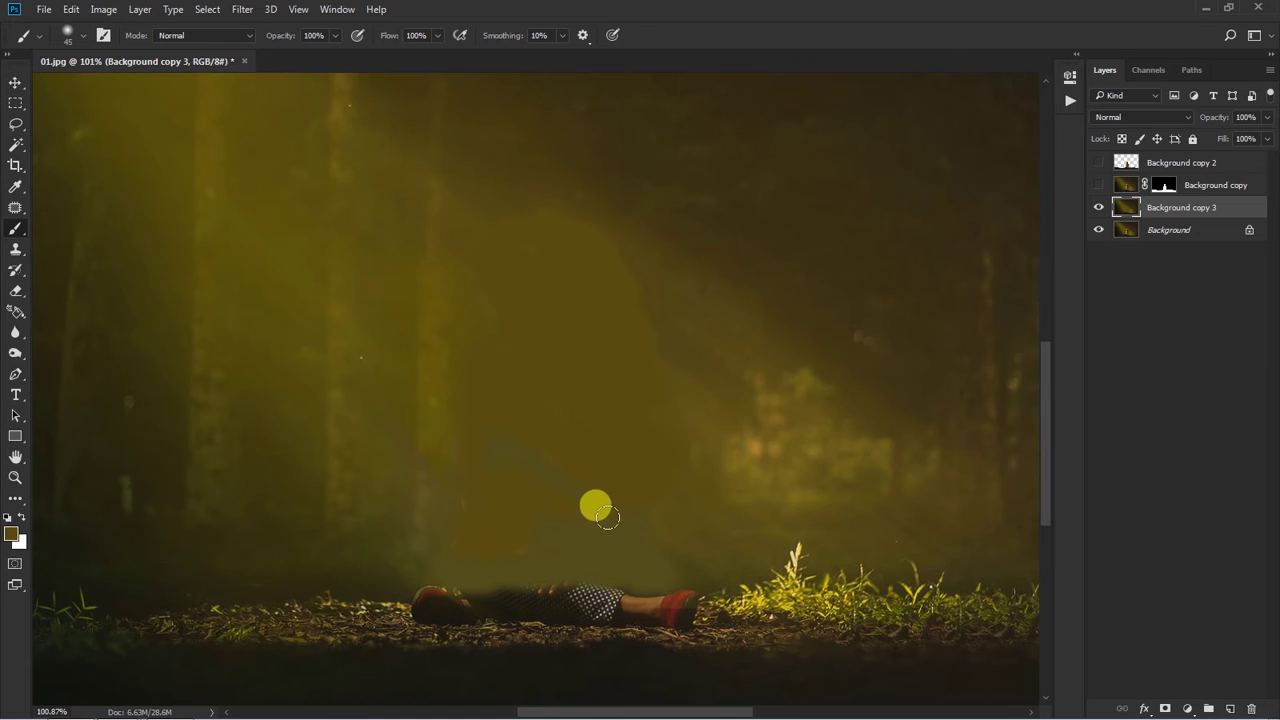
scroll(607, 516, down, 2)
scroll(615, 480, down, 2)
scroll(618, 466, down, 1)
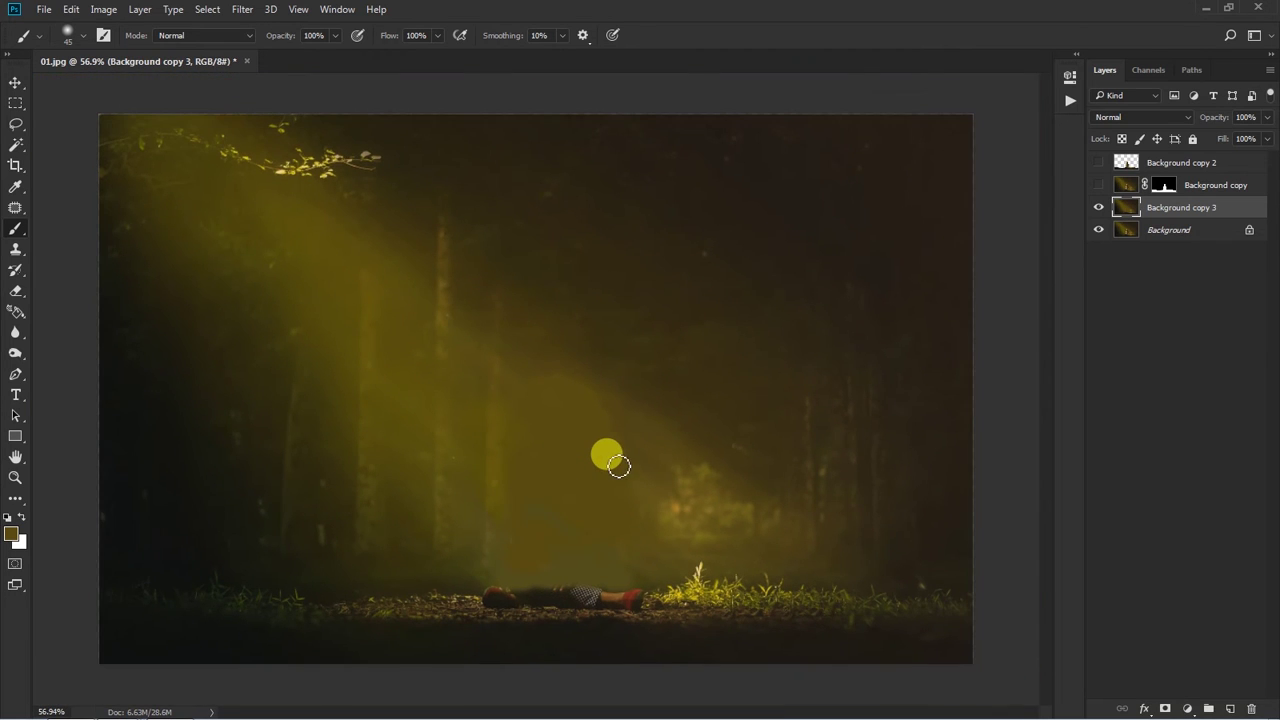
Step: Copy a lasso-selected patch of empty forest to a new layer and move it over the figure
key(l)
mouse_move(526, 371)
mouse_down()
mouse_move(334, 243)
mouse_move(334, 574)
mouse_move(440, 592)
mouse_move(505, 533)
mouse_up()
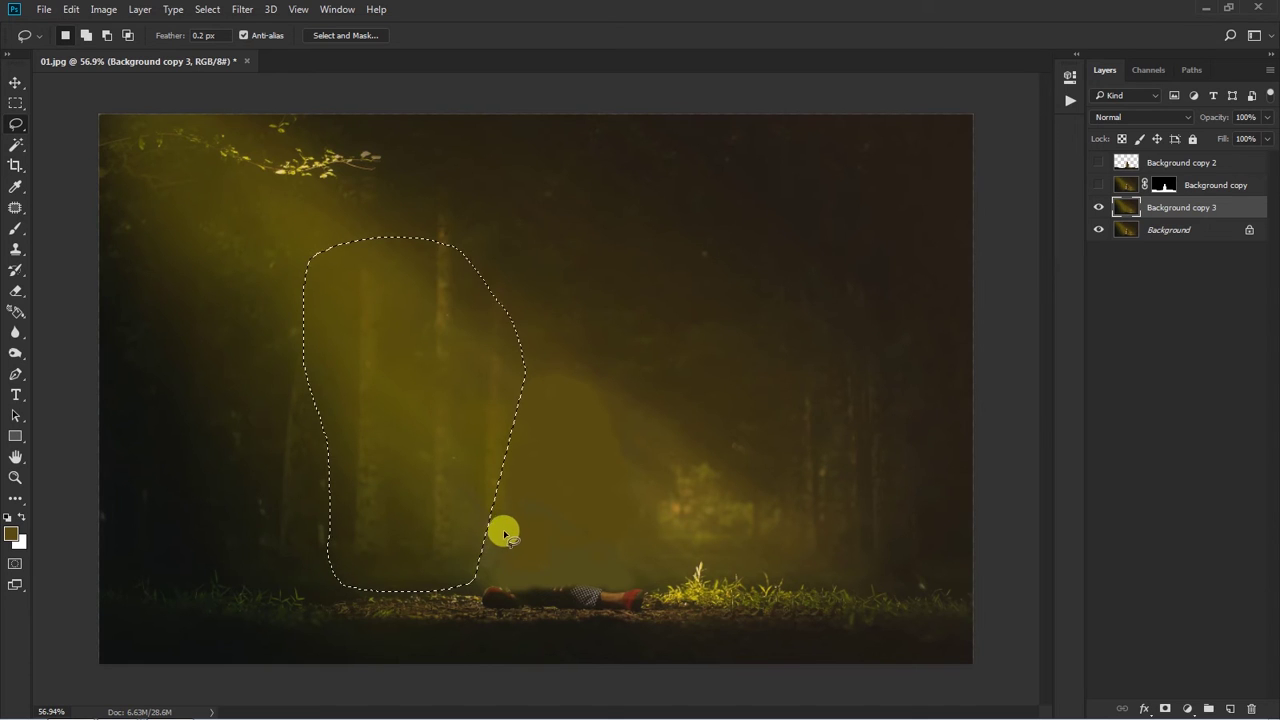
key(ctrl+j)
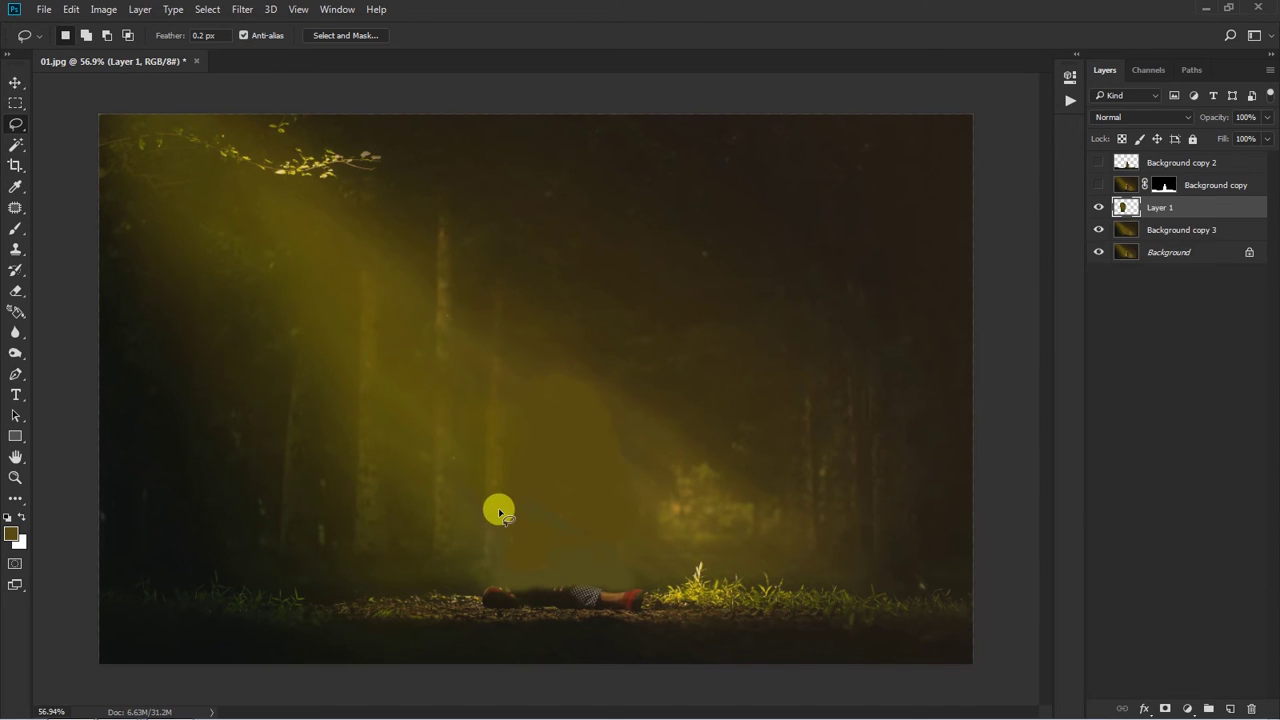
key(v)
drag(459, 444, 576, 465)
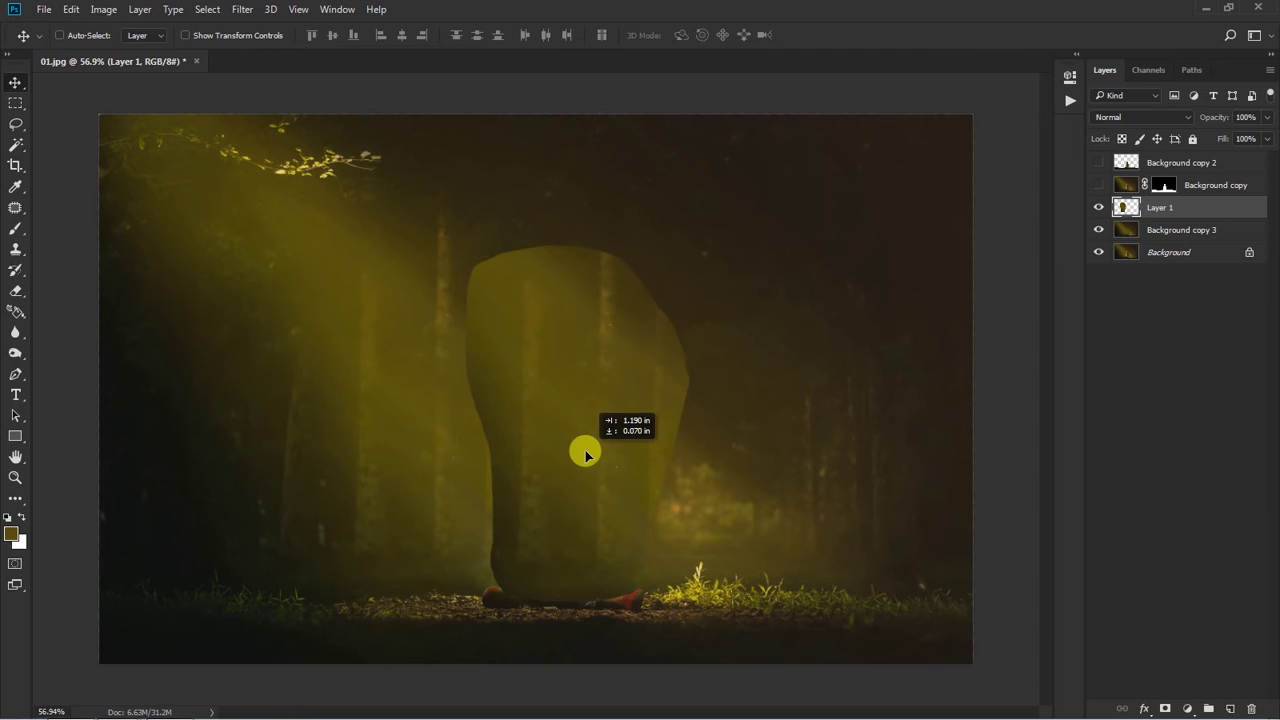
Step: Erase the patch's hard edges with a 500 then 400 eraser to blend it in
key(e)
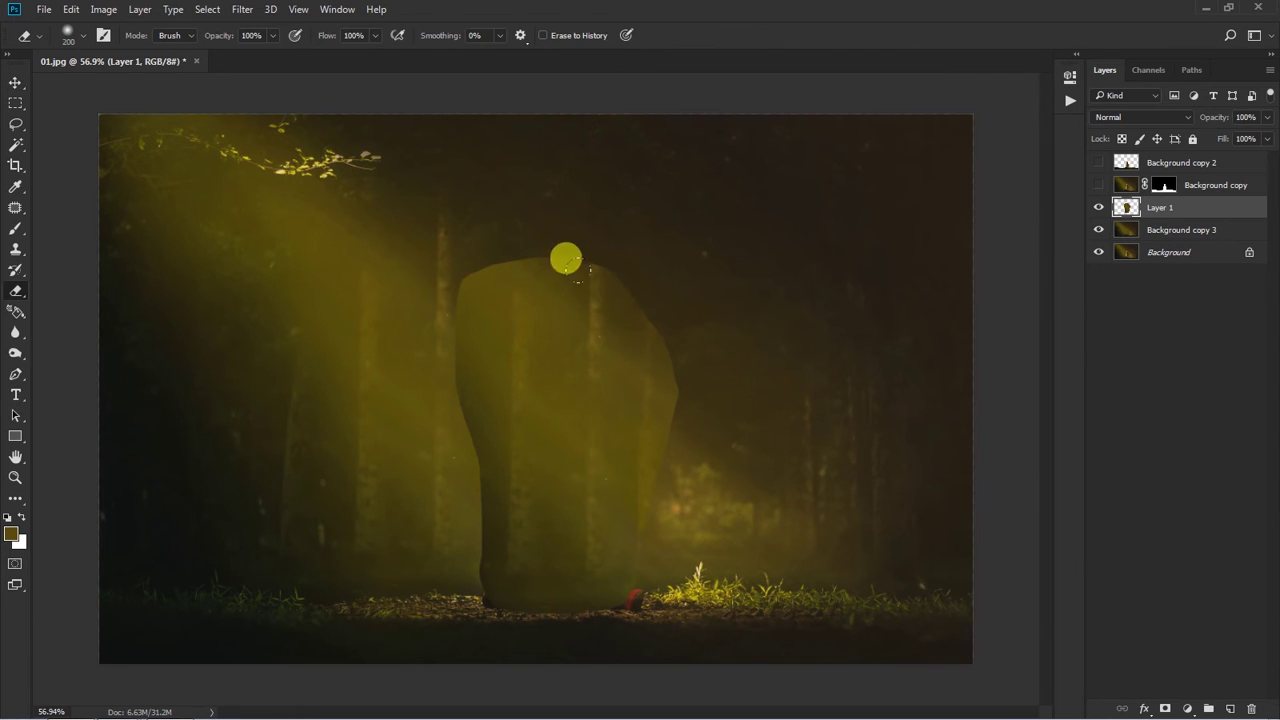
key(bracketright)
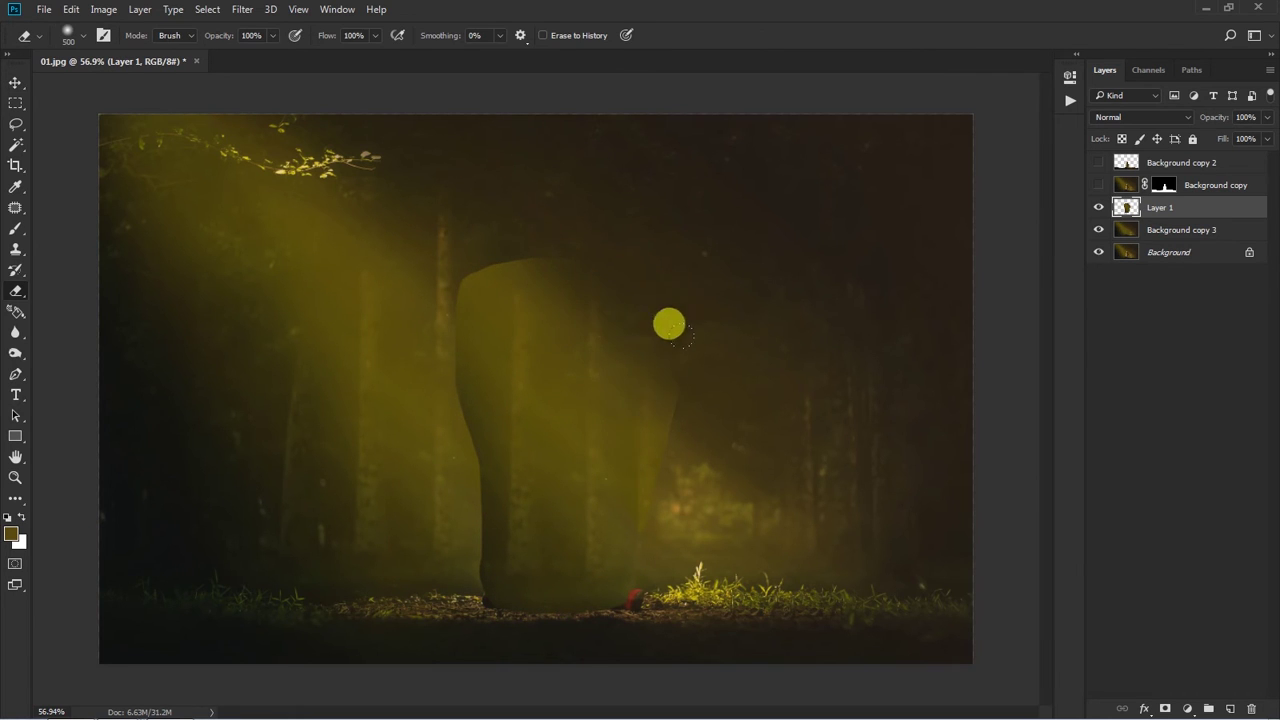
drag(498, 121, 362, 136)
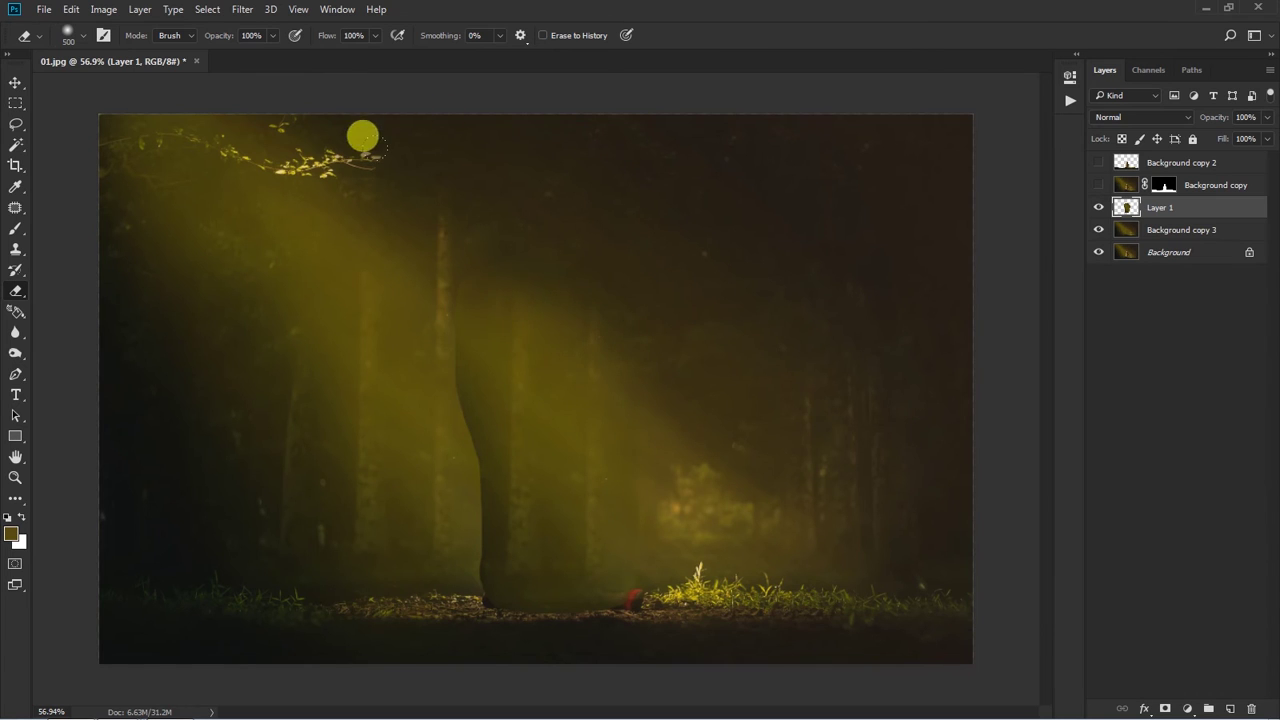
key(bracketleft)
drag(297, 287, 496, 608)
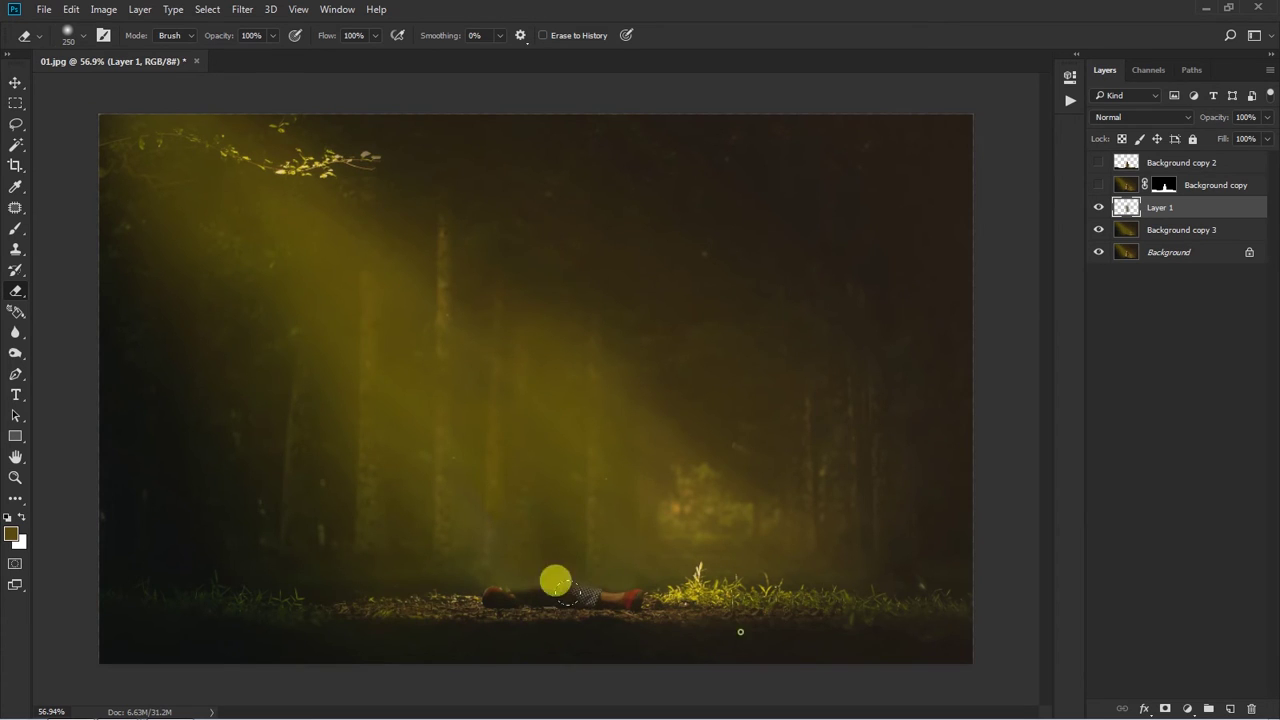
scroll(690, 412, down, 1)
scroll(686, 375, up, 1)
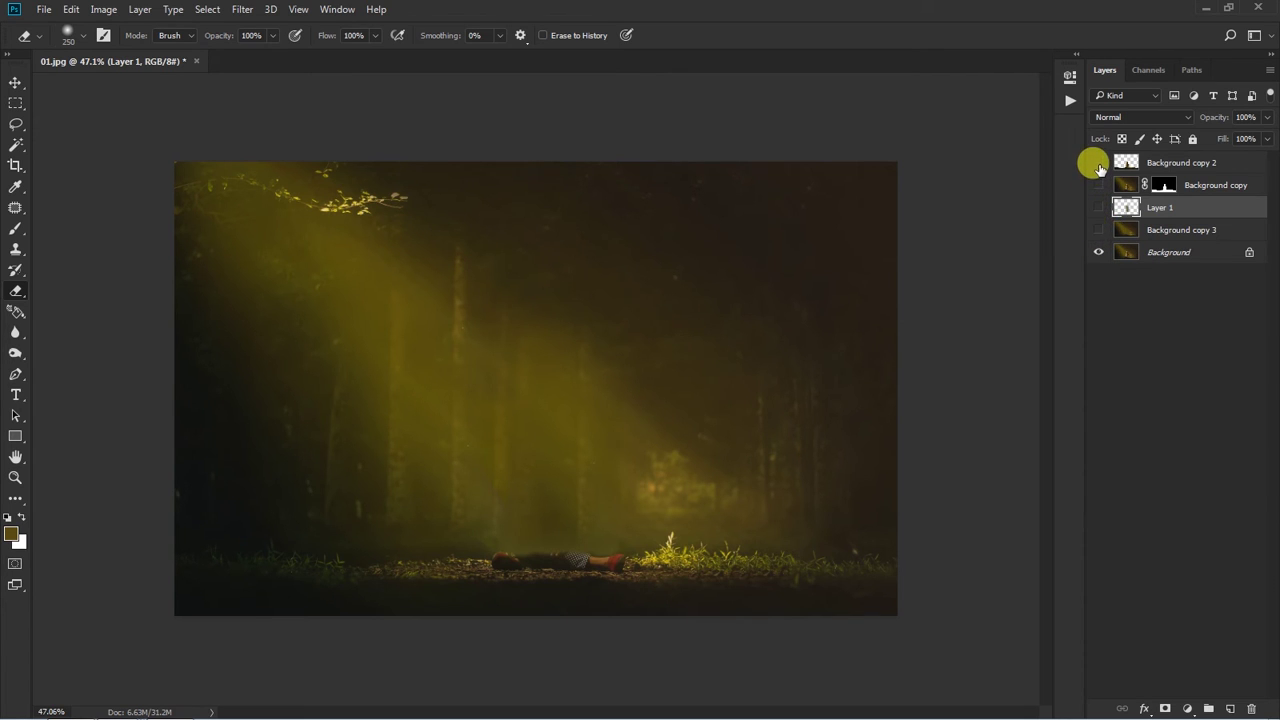
Step: Hide the edited layers and save the photo over 01.jpg as a Maximum quality 12 JPEG
click(1099, 164)
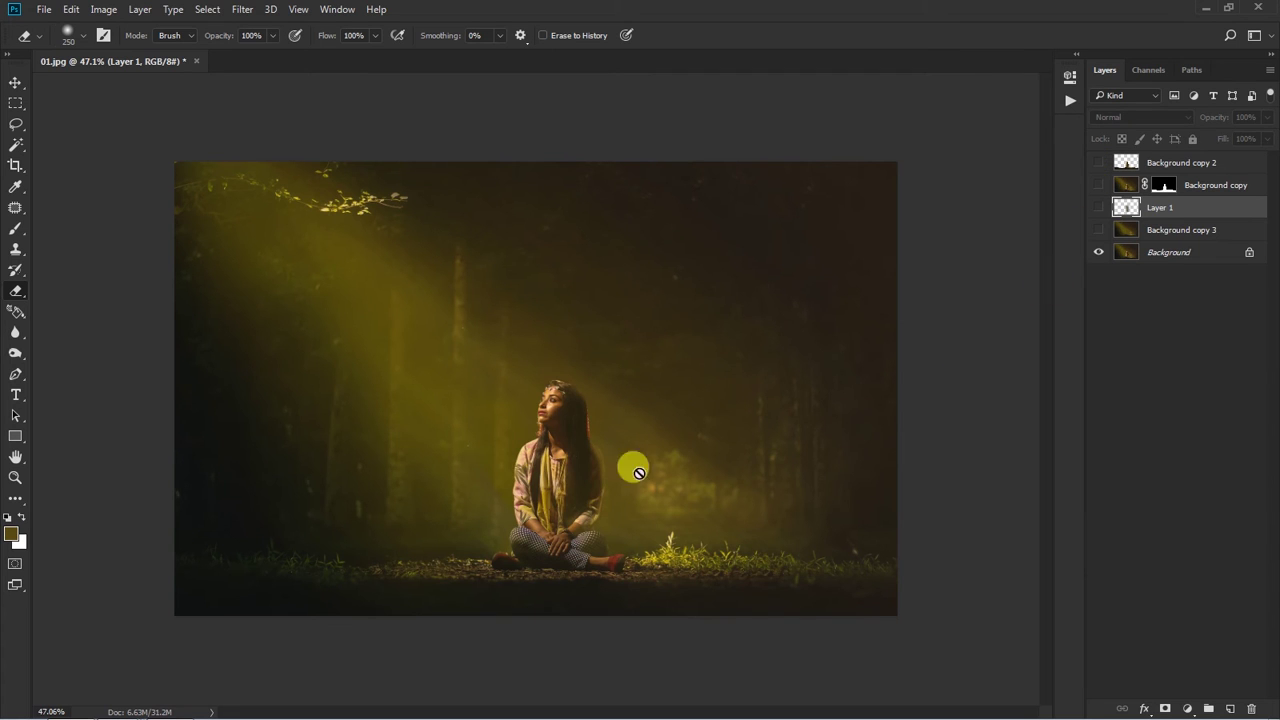
click(44, 10)
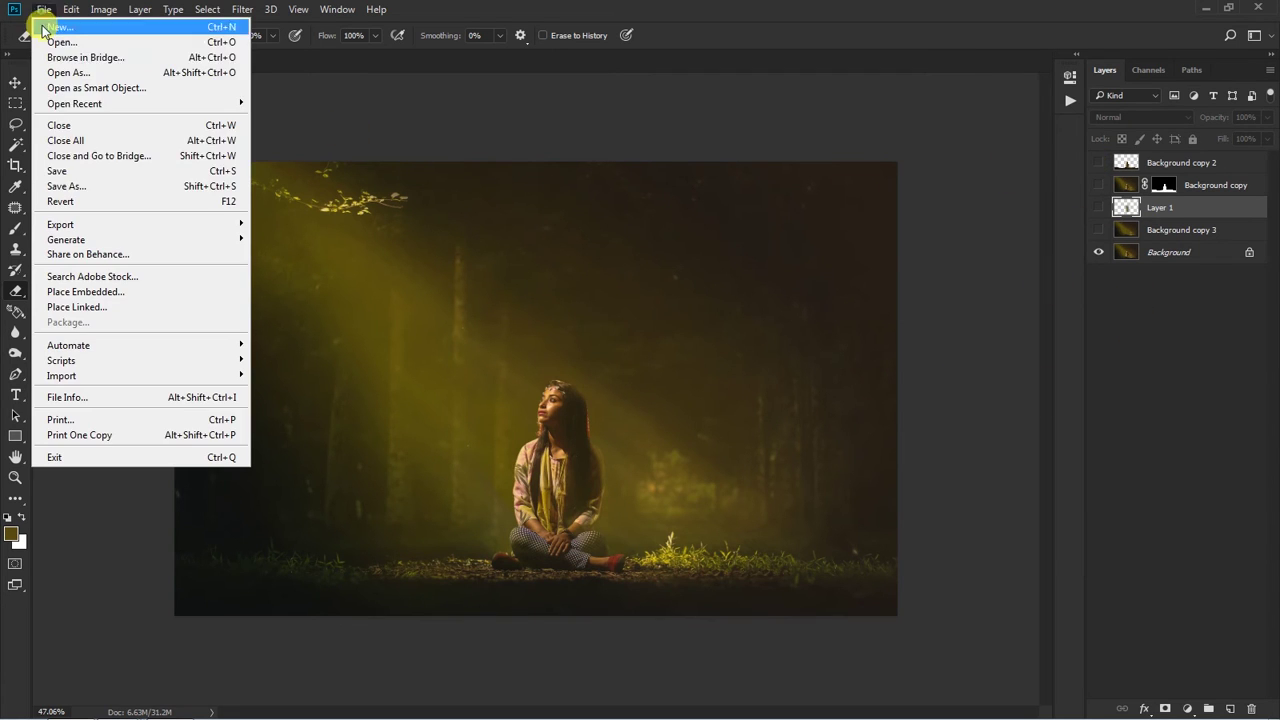
click(82, 187)
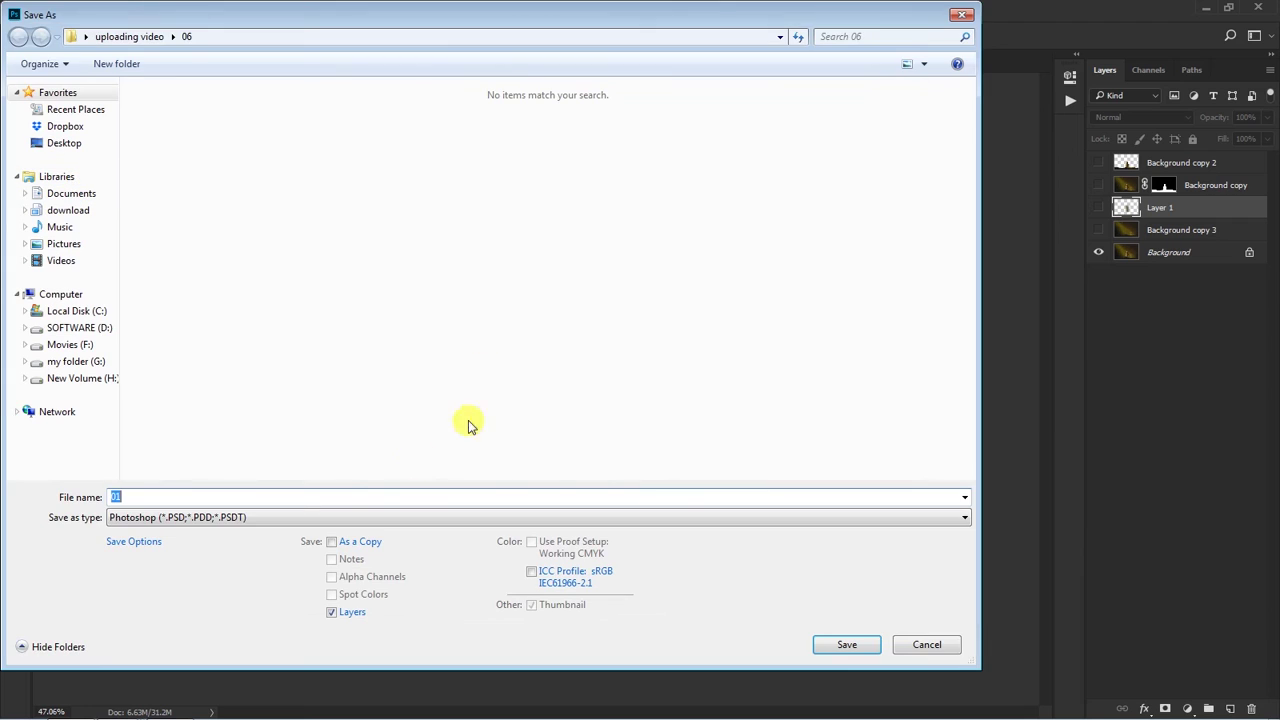
click(238, 517)
key(j)
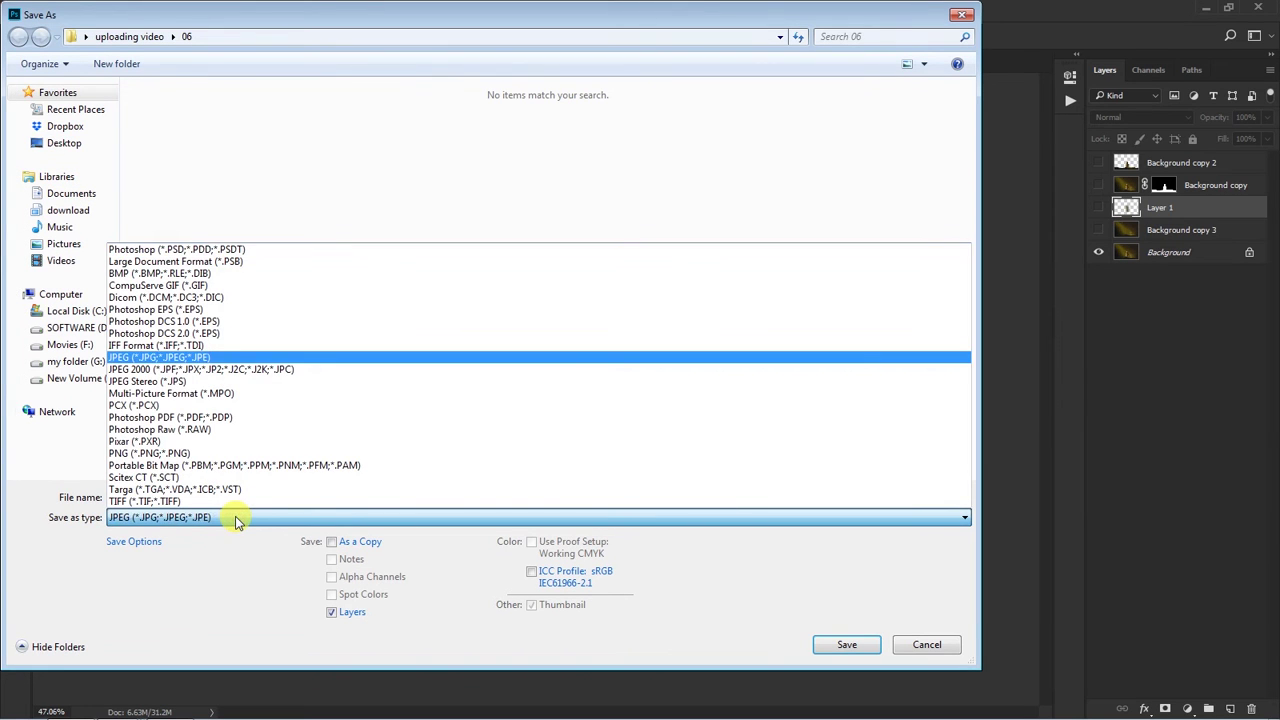
key(Return)
double_click(172, 108)
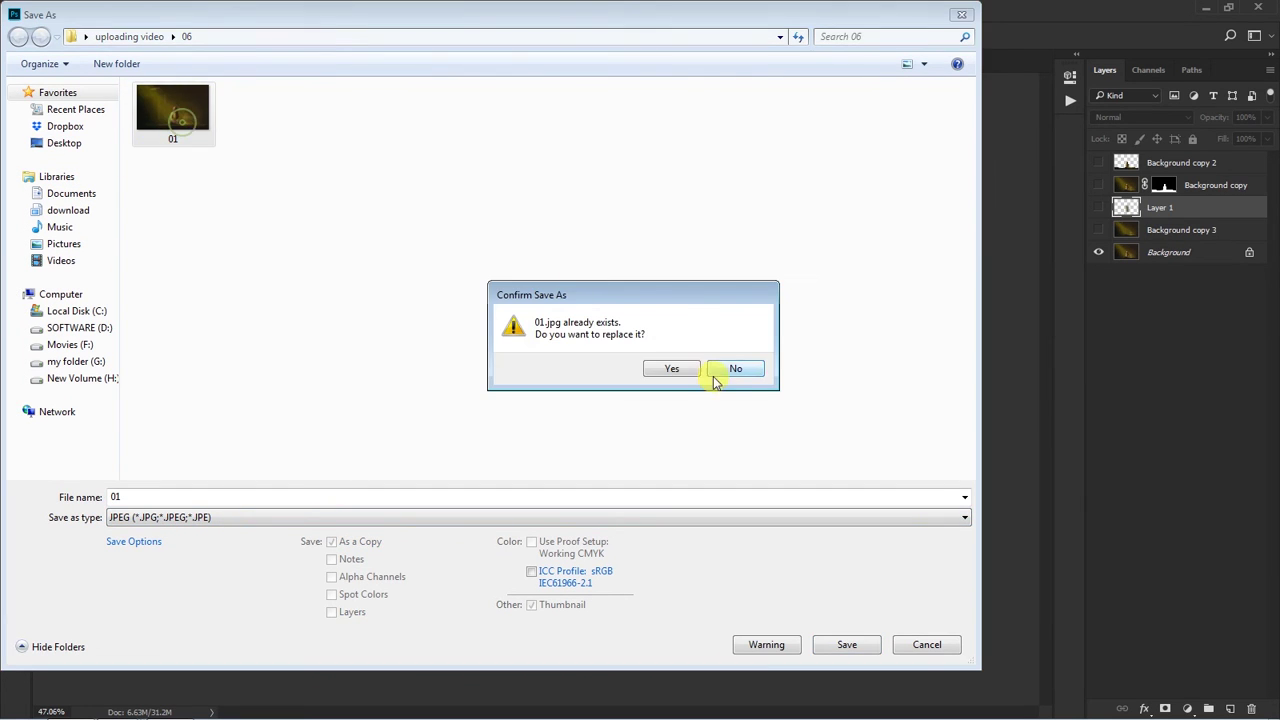
click(683, 376)
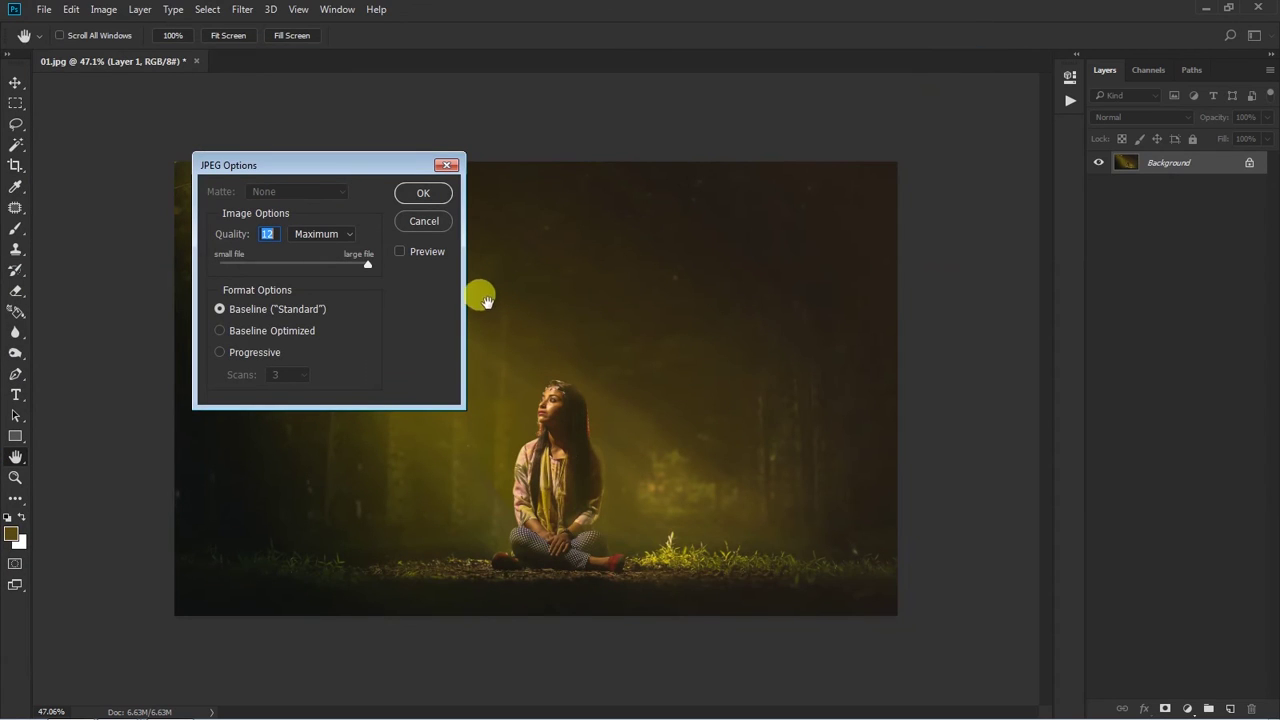
click(430, 196)
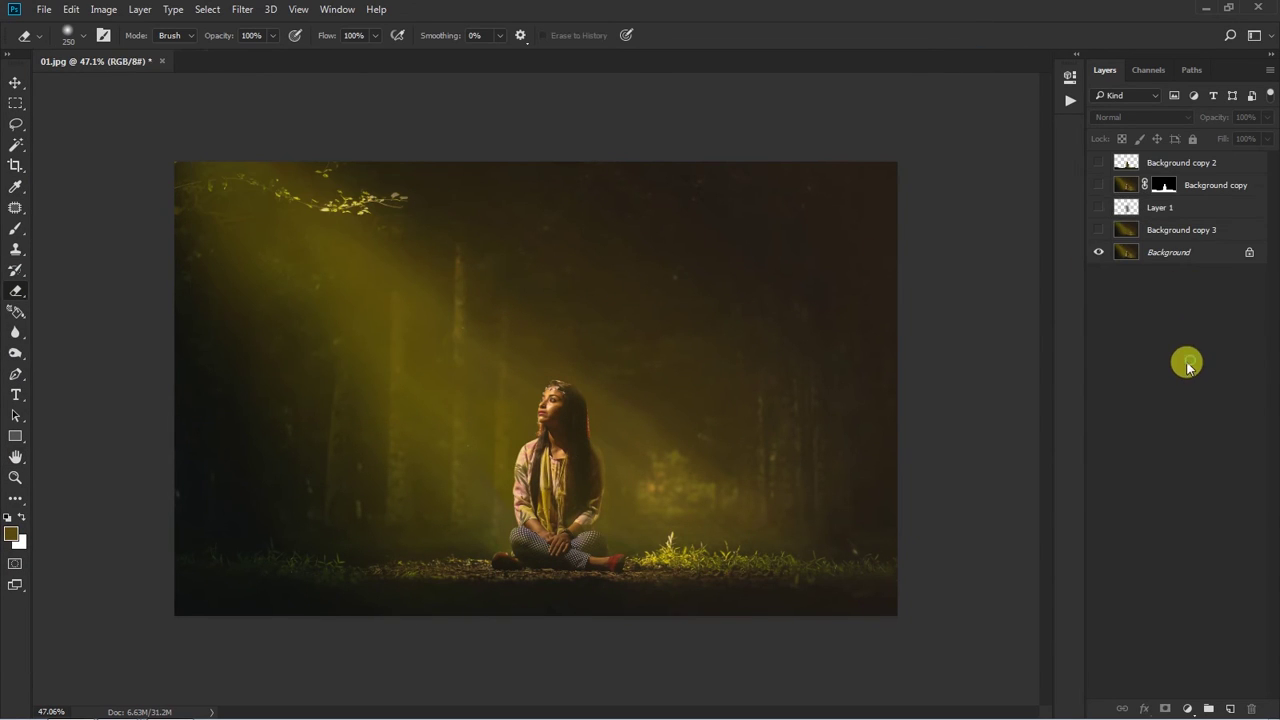
Step: Hide Background, show Background copy 3 and copy 2, and select copy 2
click(1100, 252)
click(1100, 230)
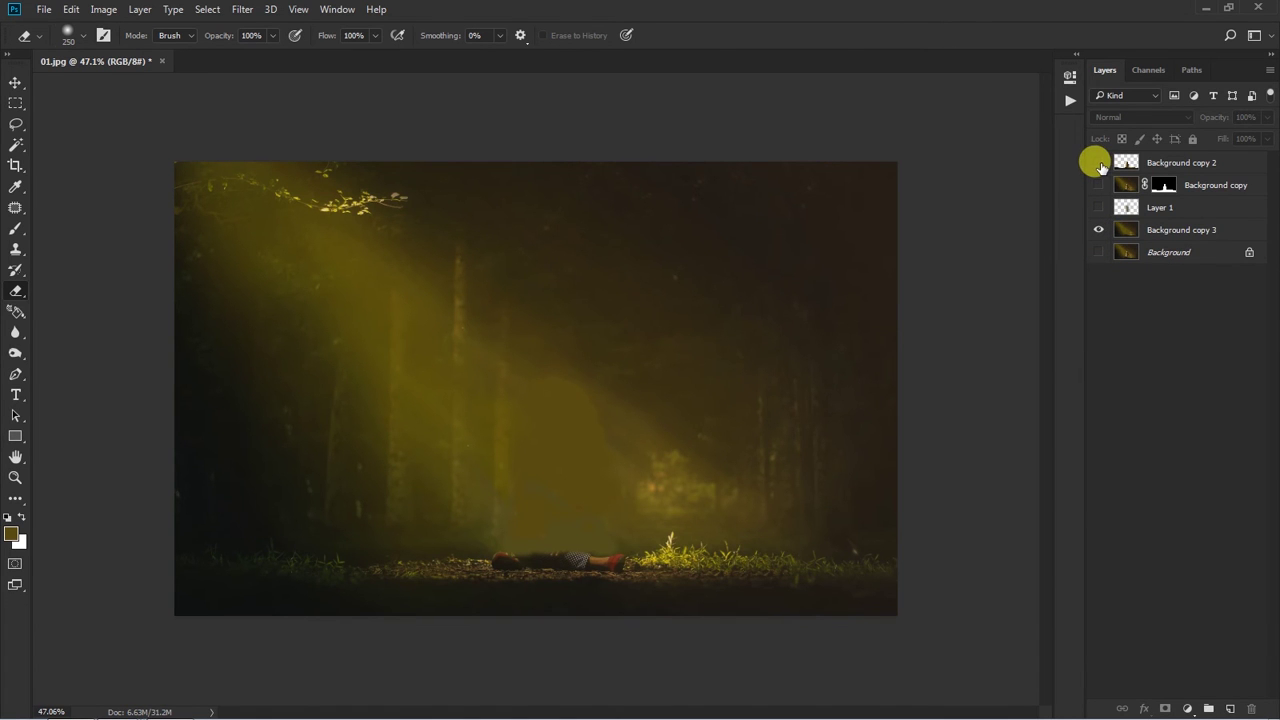
click(1099, 162)
click(1163, 169)
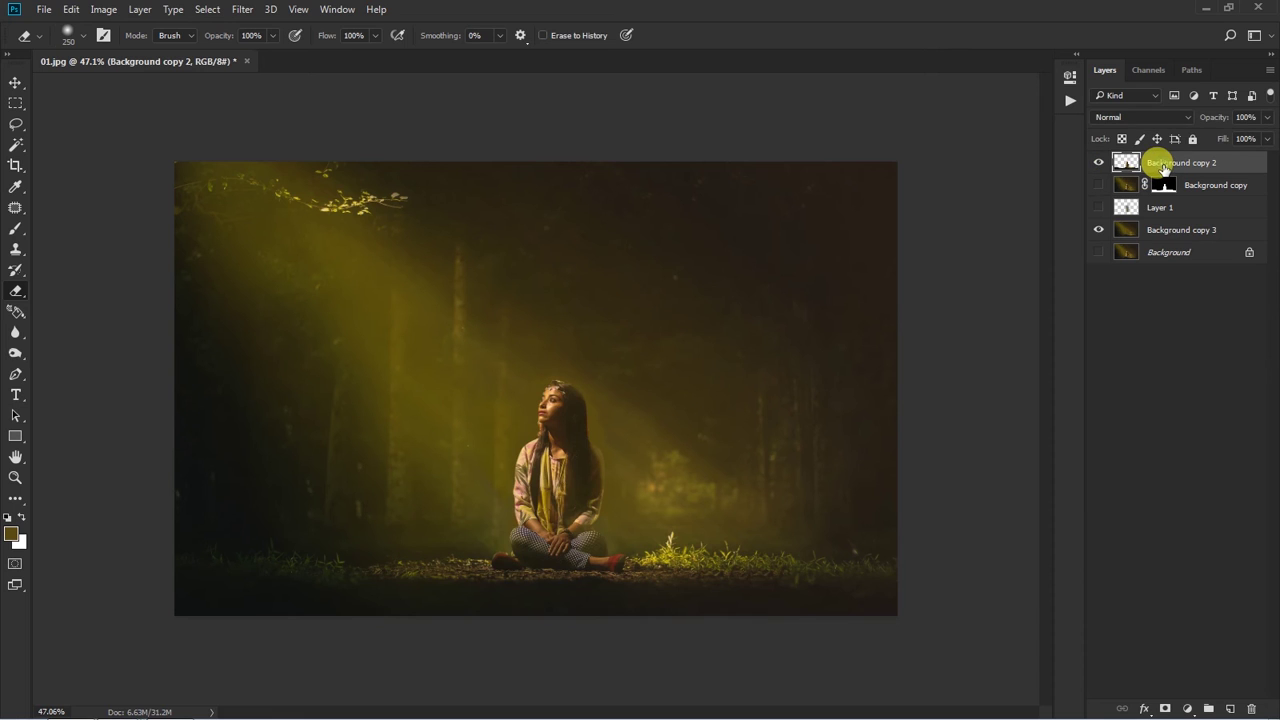
Step: Fill the girl-and-ground cutout on copy 2 with grey #5f5f5f, preserving transparency
click(13, 535)
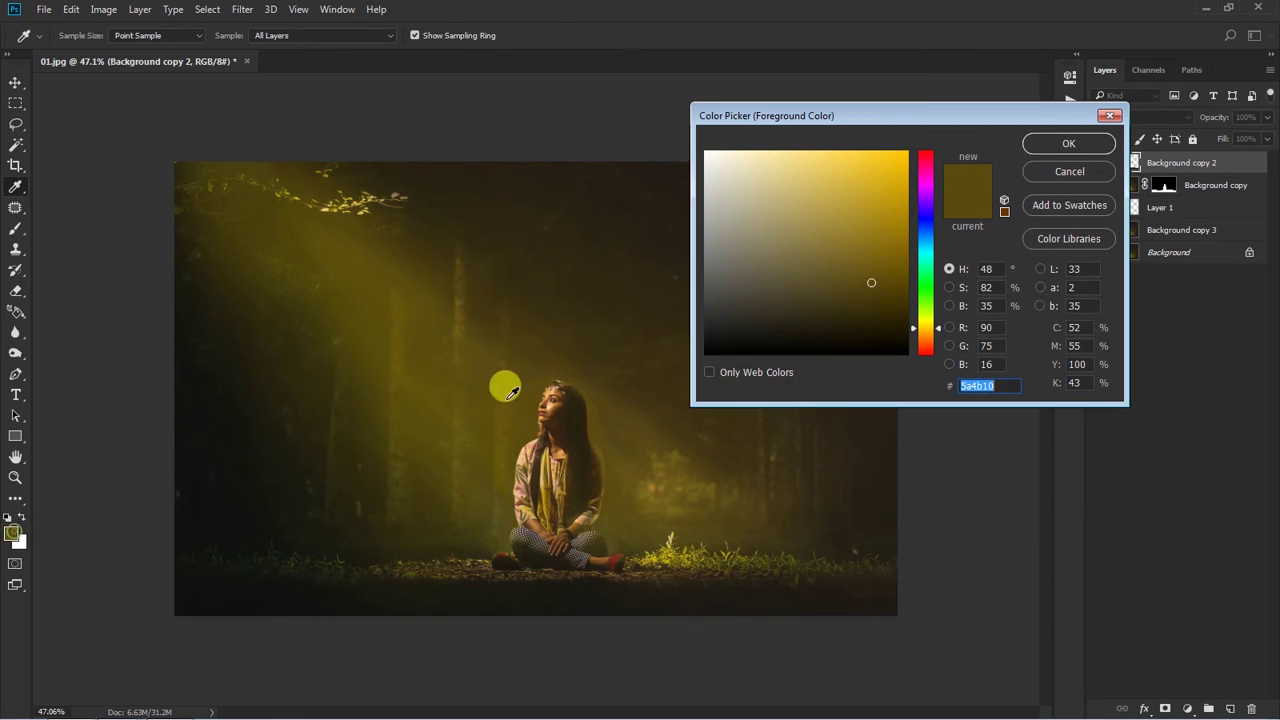
click(1068, 145)
key(e)
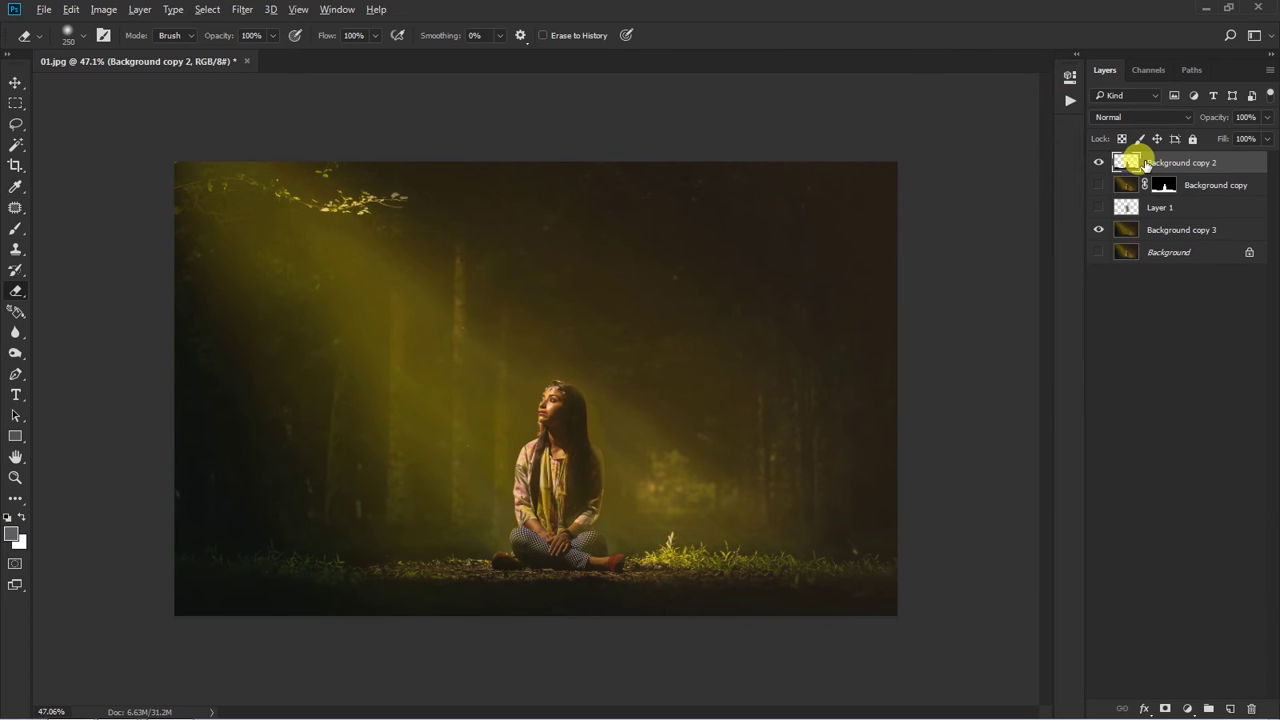
key(alt+BackSpace)
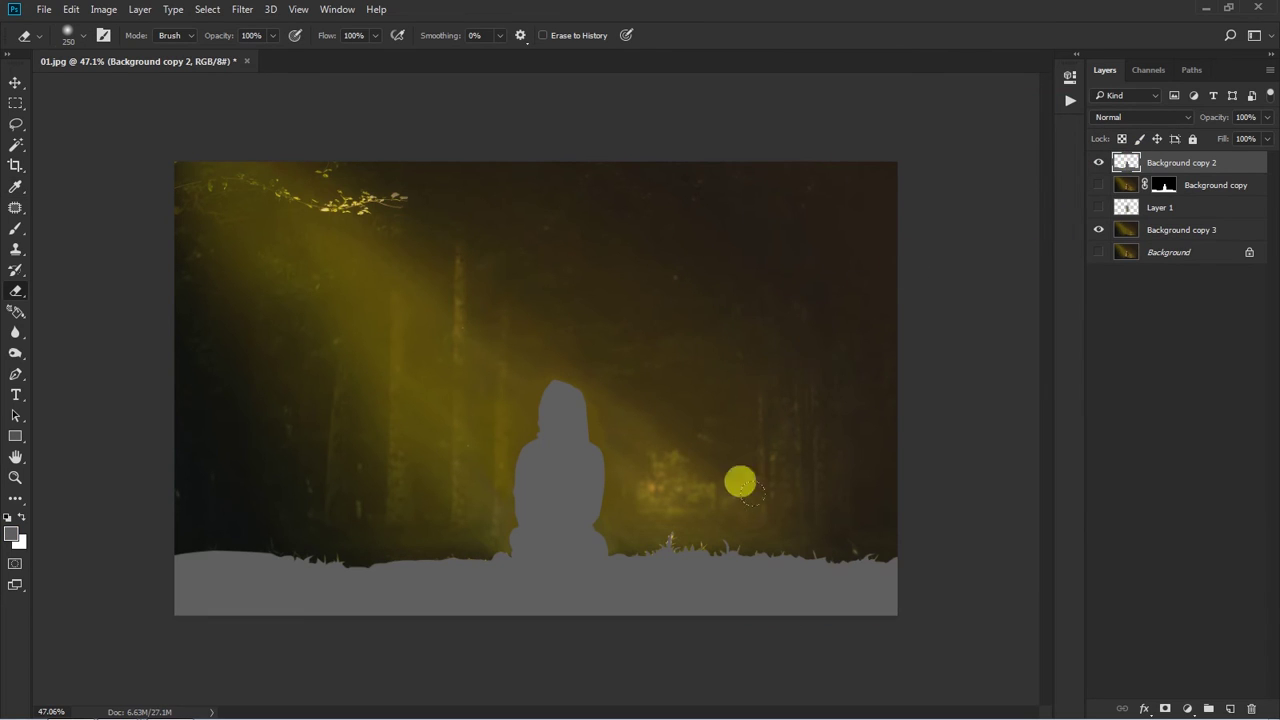
key(v)
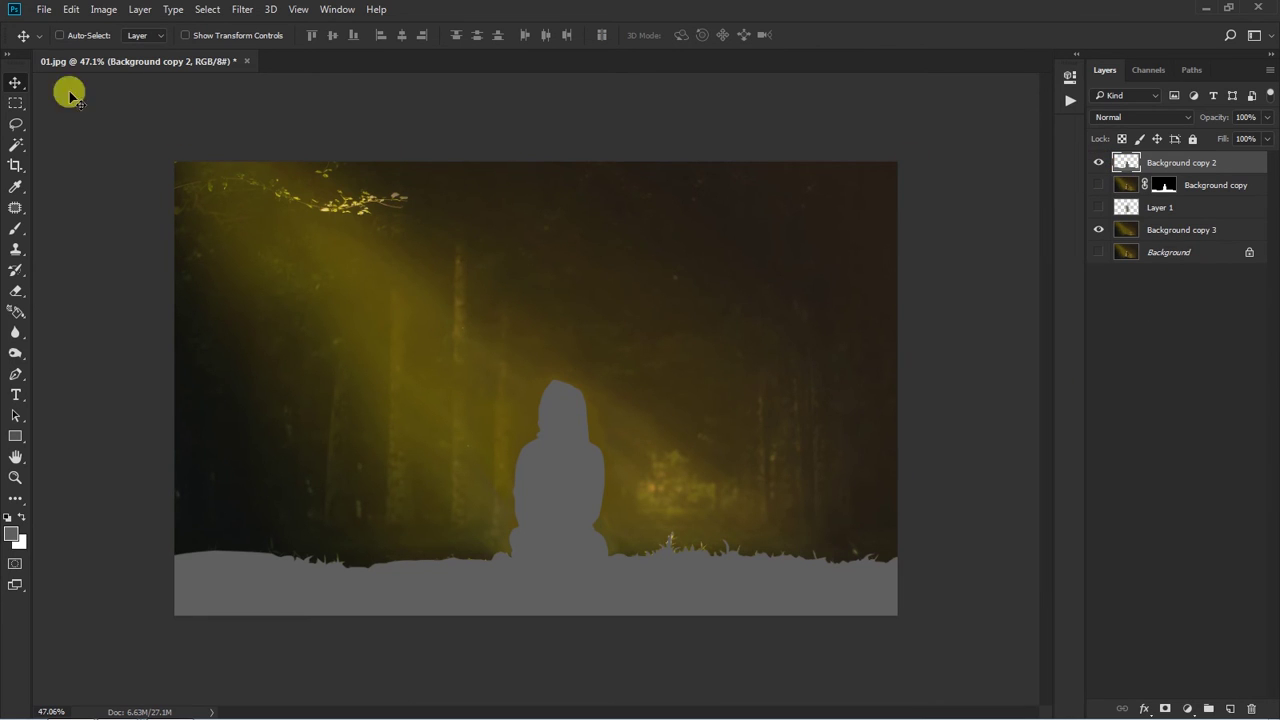
Step: Save the grey silhouette composite as JPEG 01_depth at Quality 12 Maximum
click(43, 9)
click(100, 169)
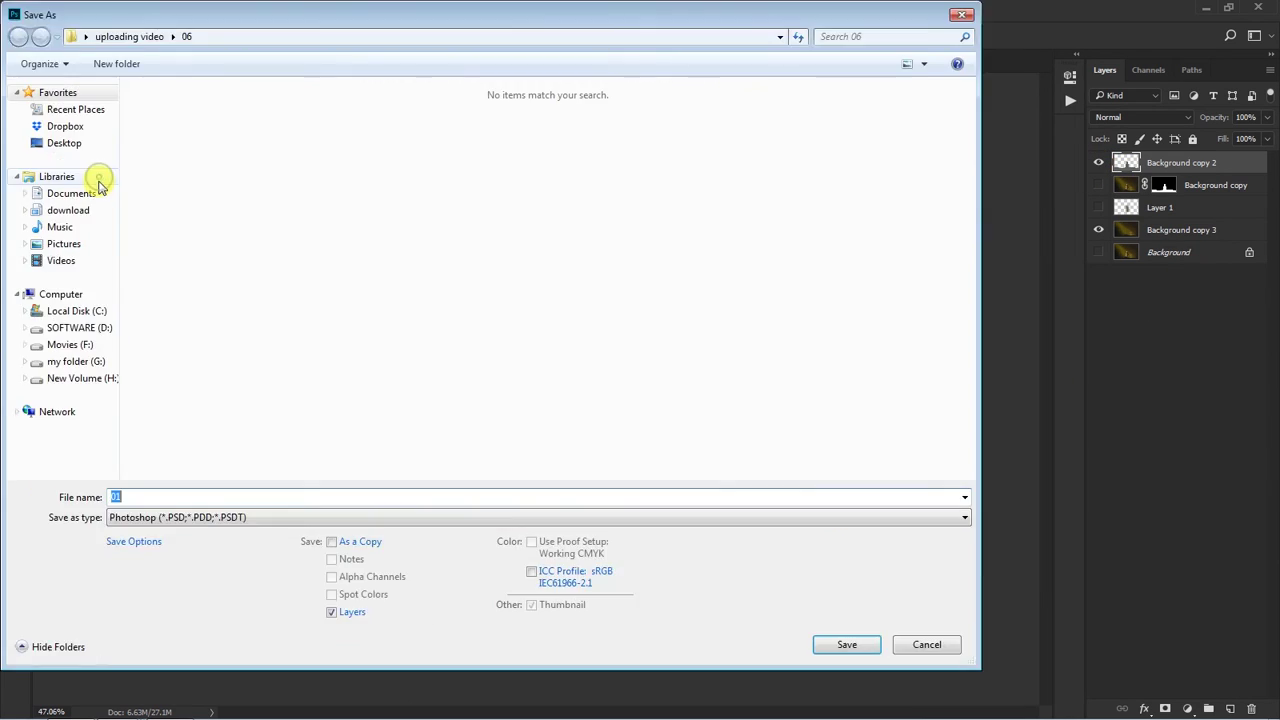
click(348, 518)
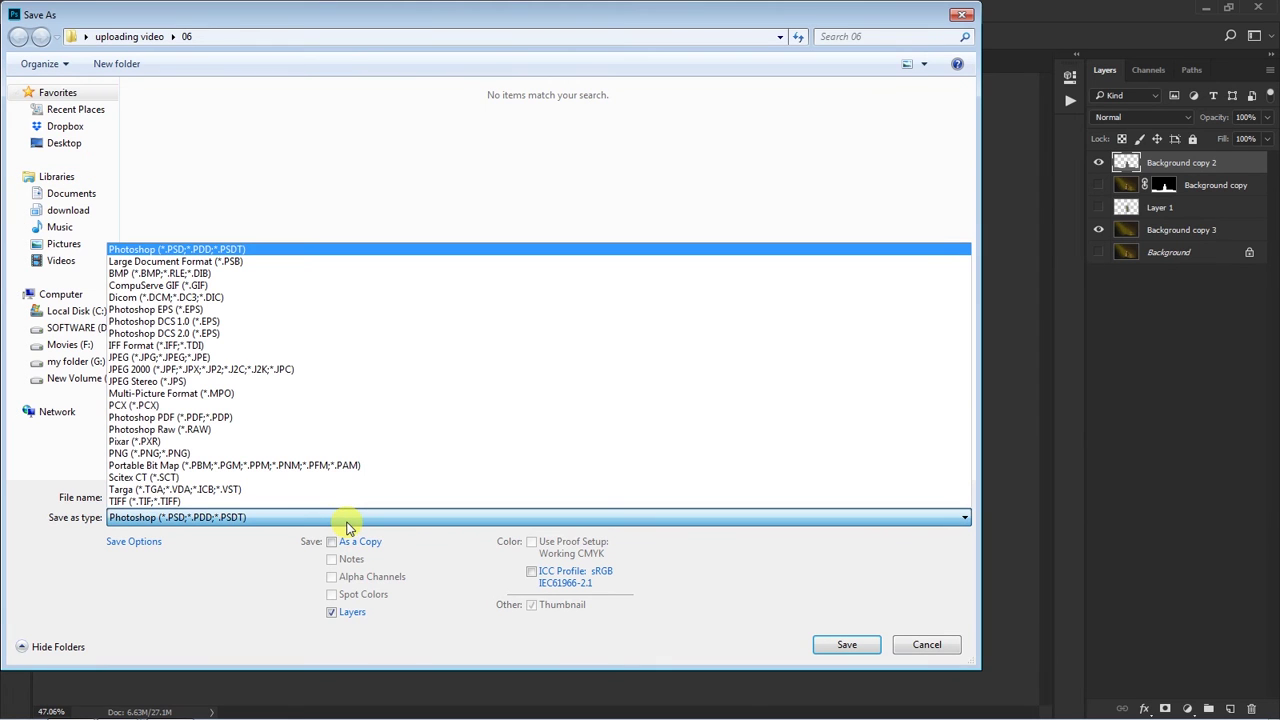
key(j)
key(Return)
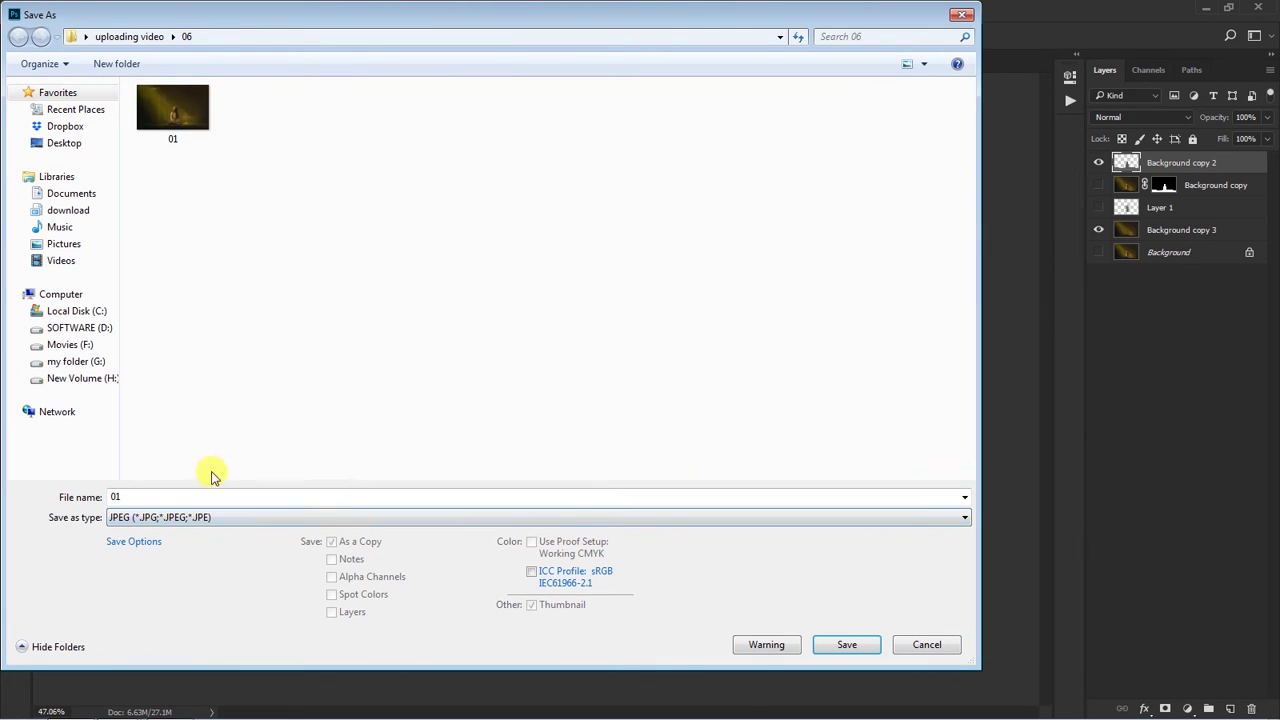
double_click(184, 496)
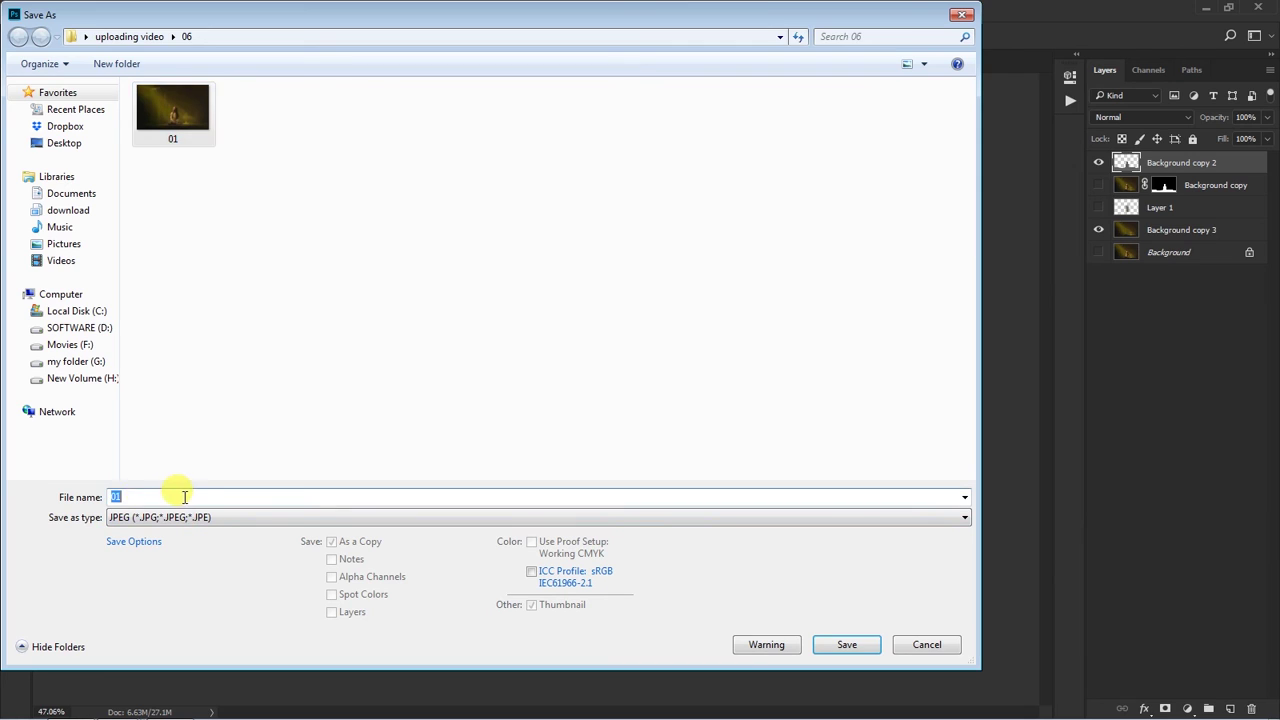
text(_depth)
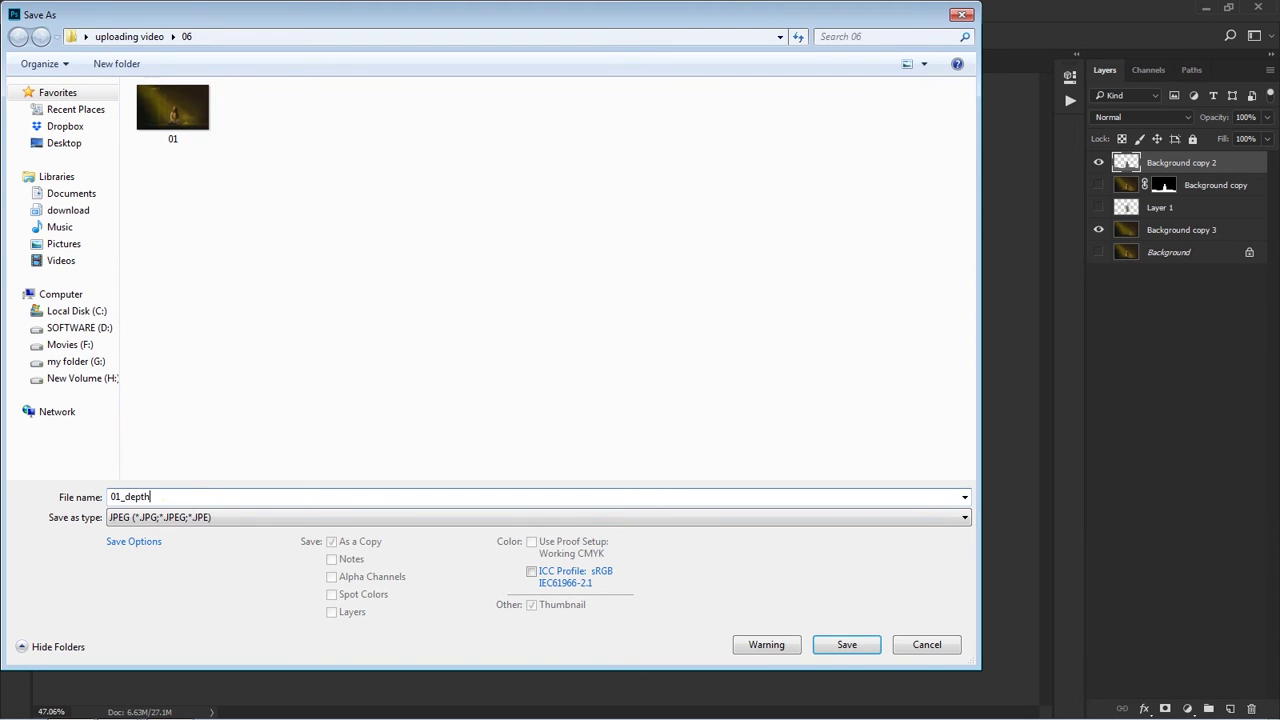
click(846, 644)
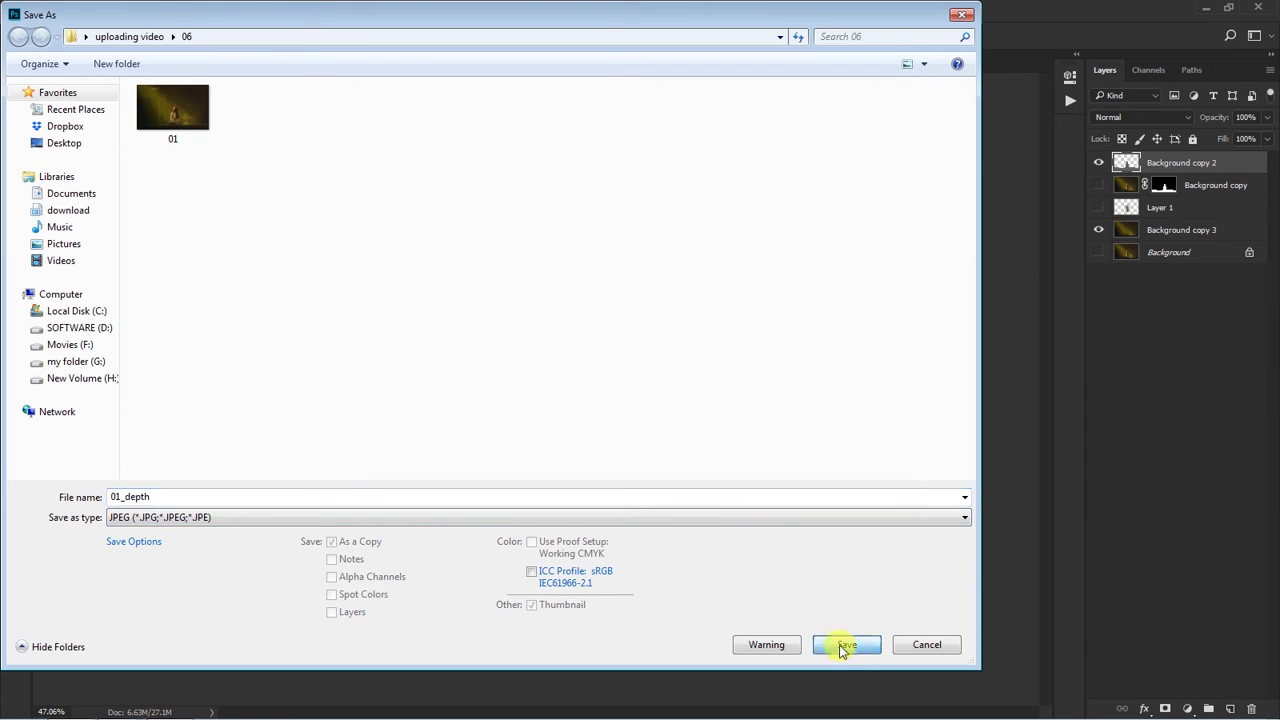
click(367, 264)
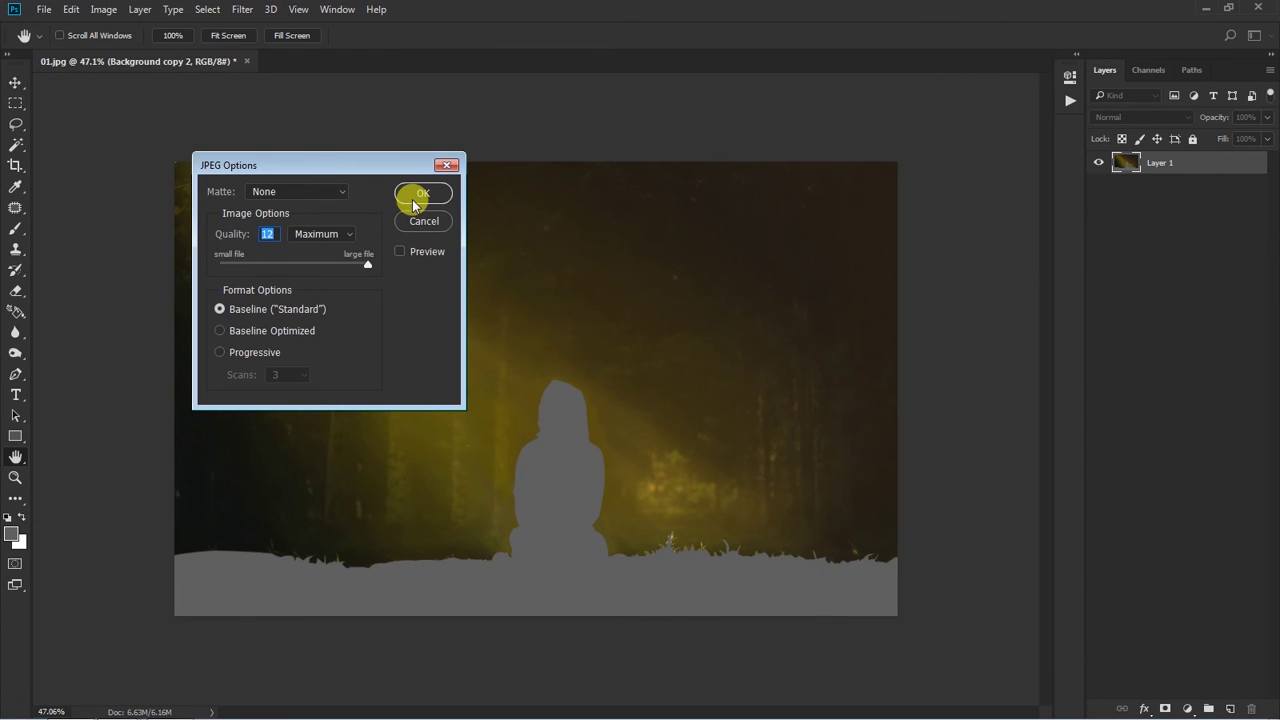
click(413, 199)
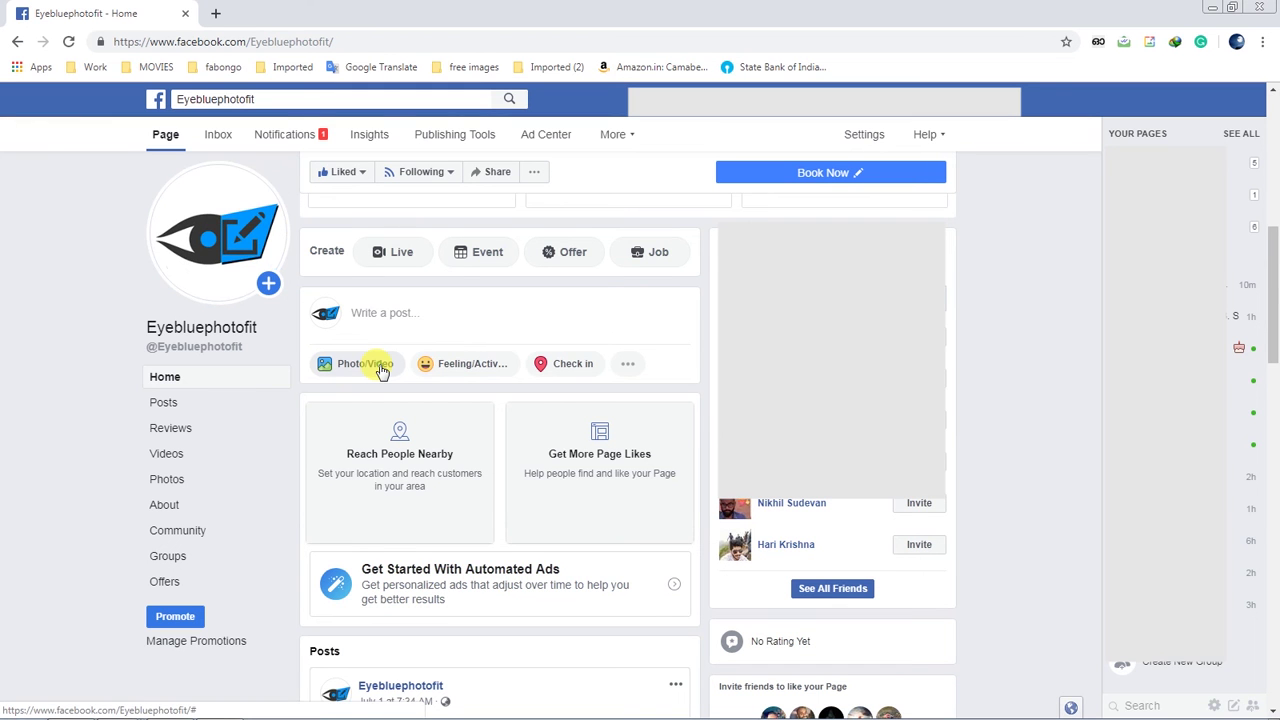
Step: Upload both 01 and 01_depth images into a new Facebook page post
click(378, 365)
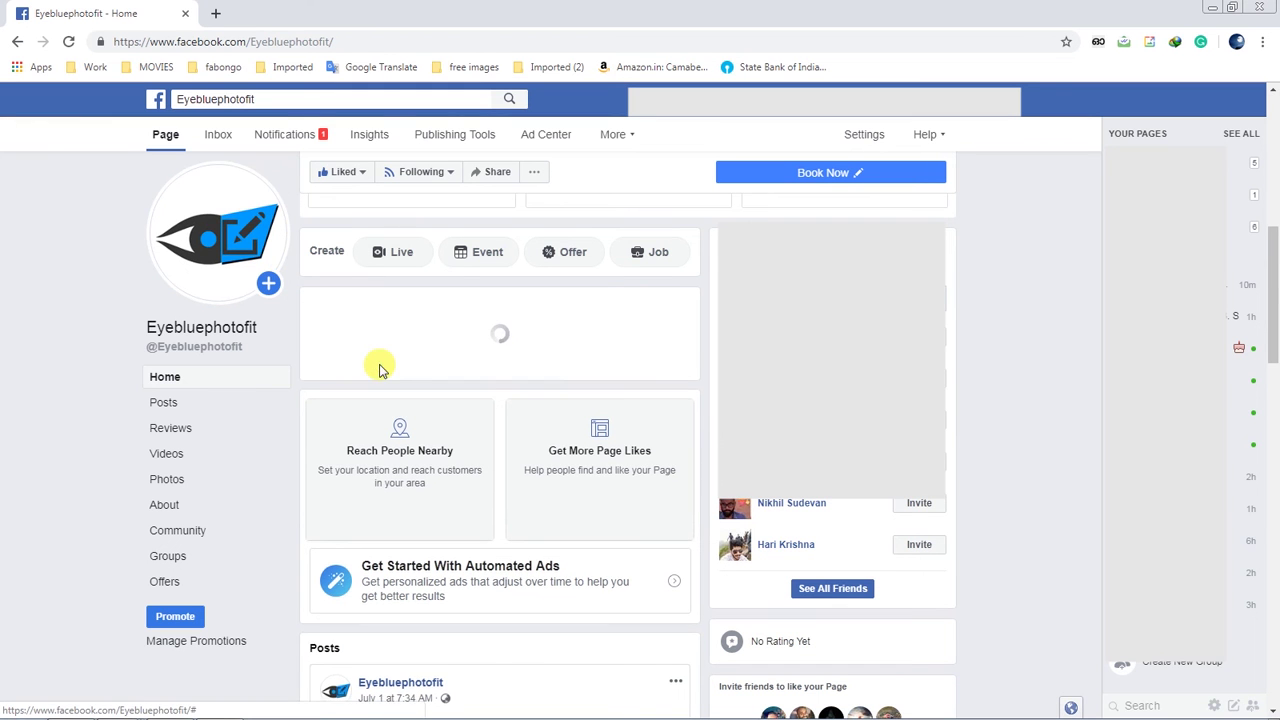
click(443, 322)
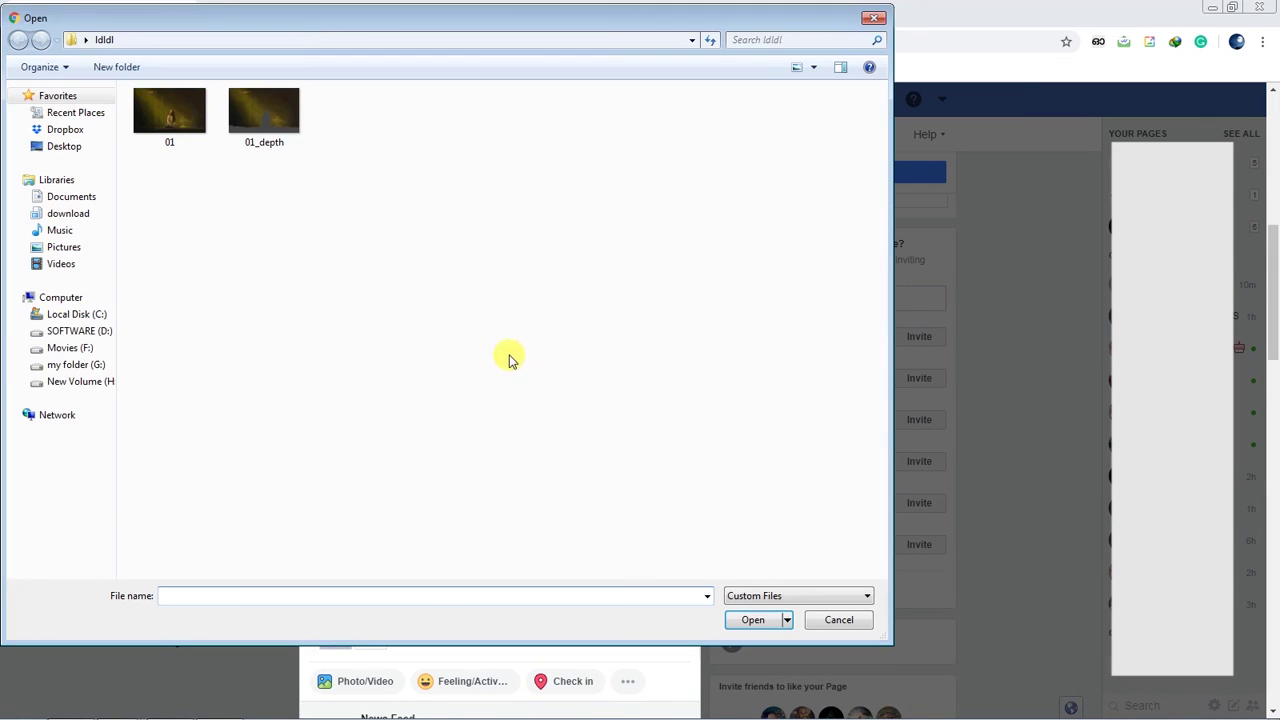
drag(371, 189, 151, 106)
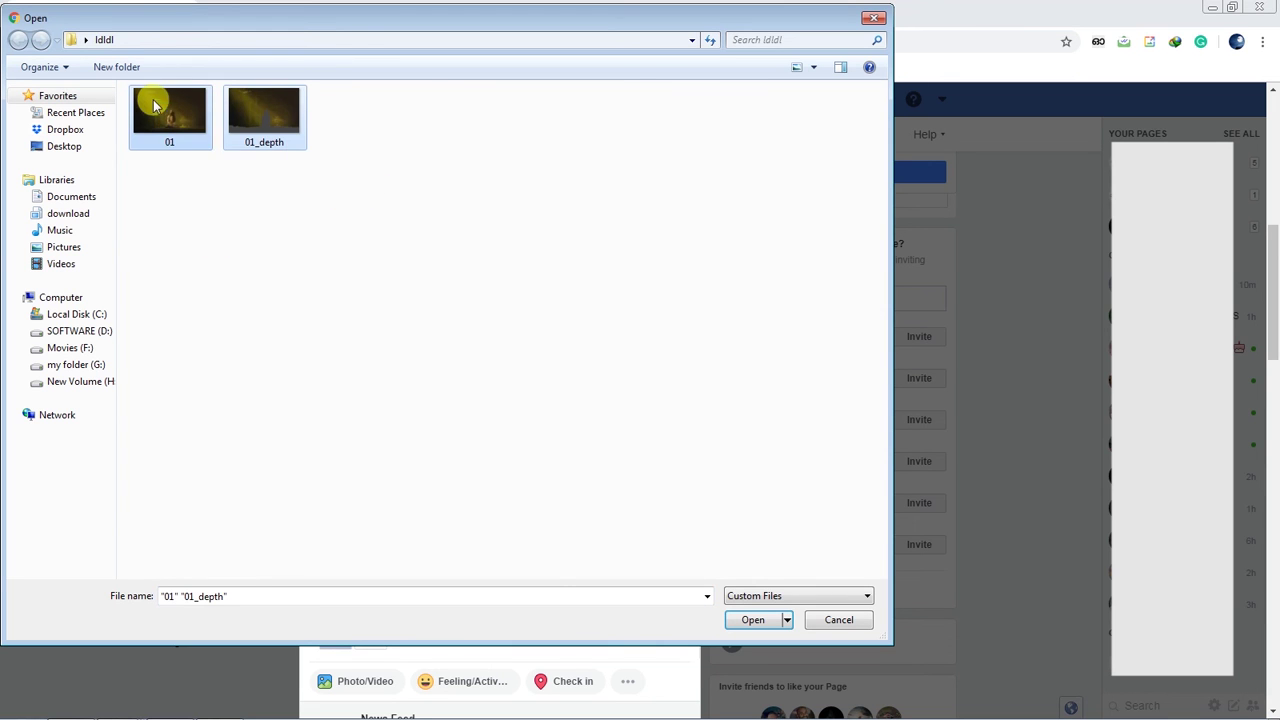
click(755, 619)
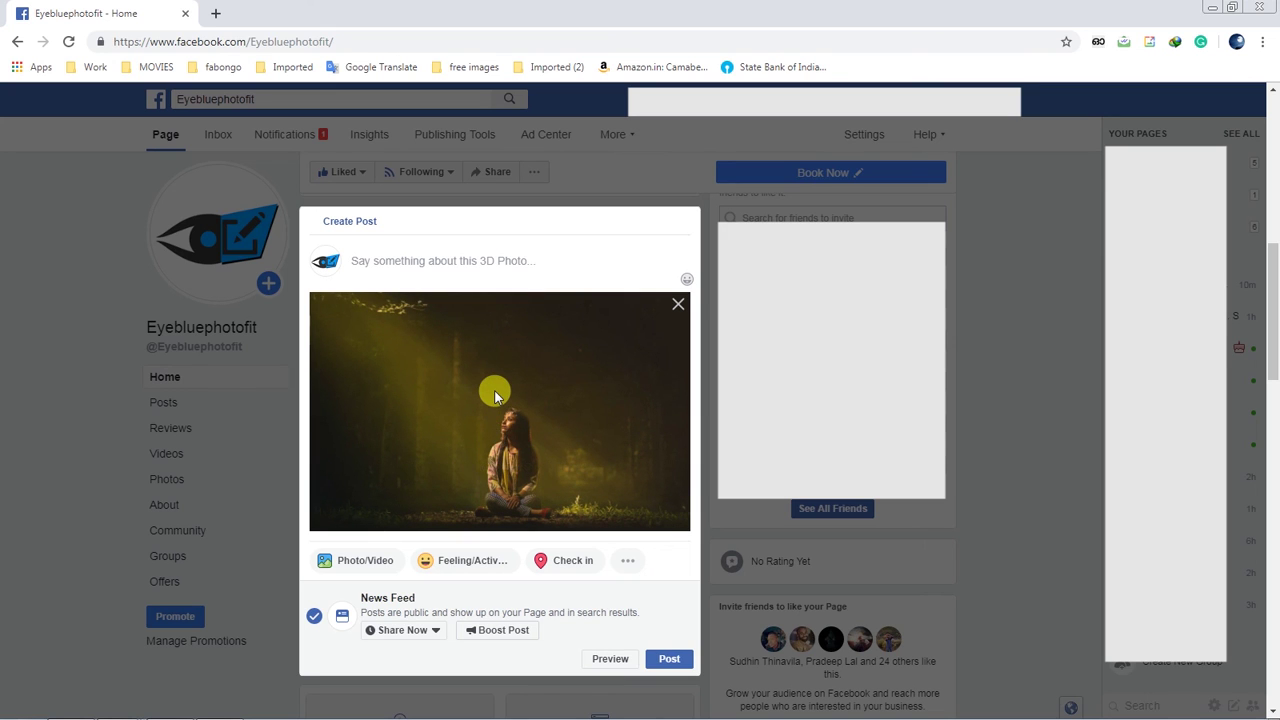
Step: Post the 3D photo, scroll to it in the feed, and open it in the viewer
click(669, 660)
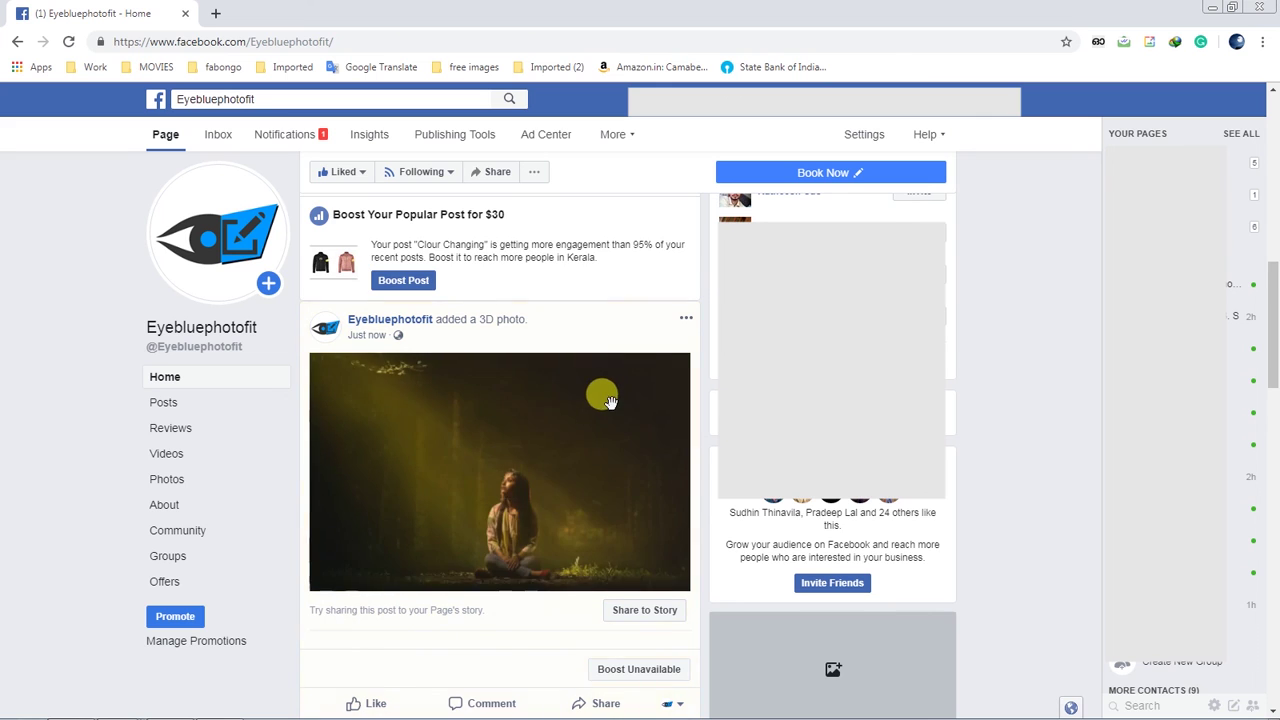
scroll(600, 394, down, 1)
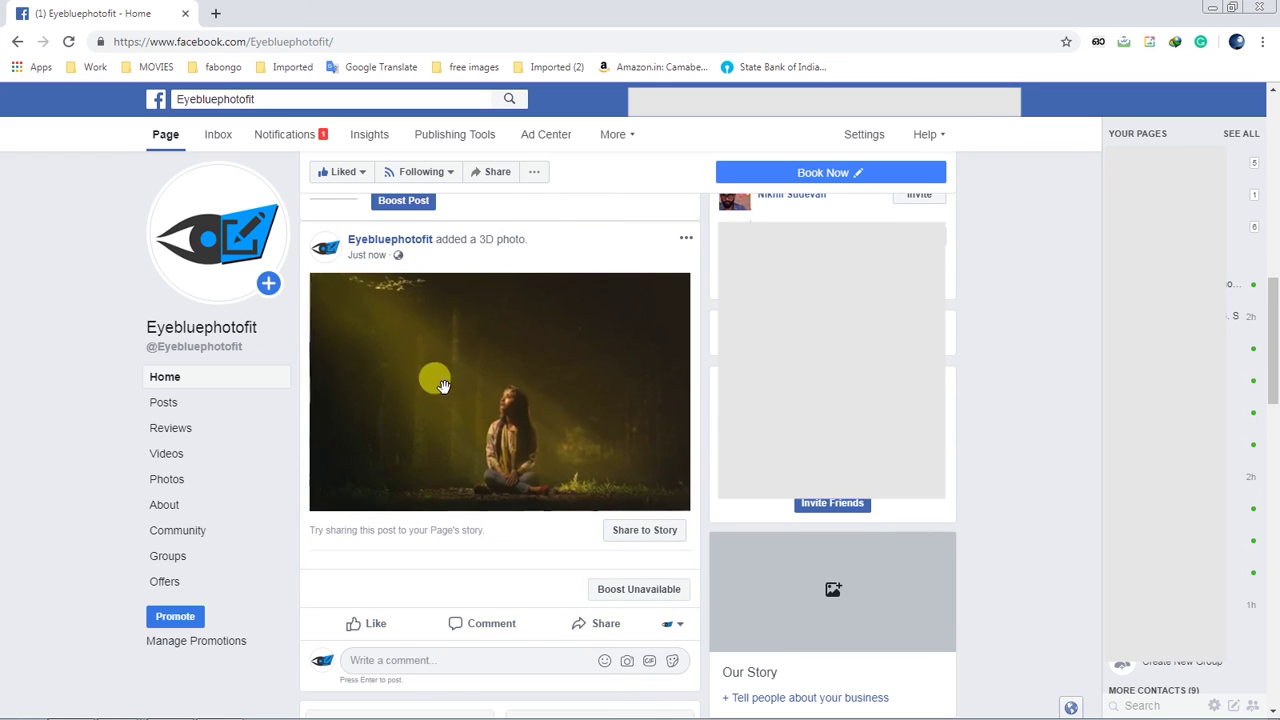
click(498, 406)
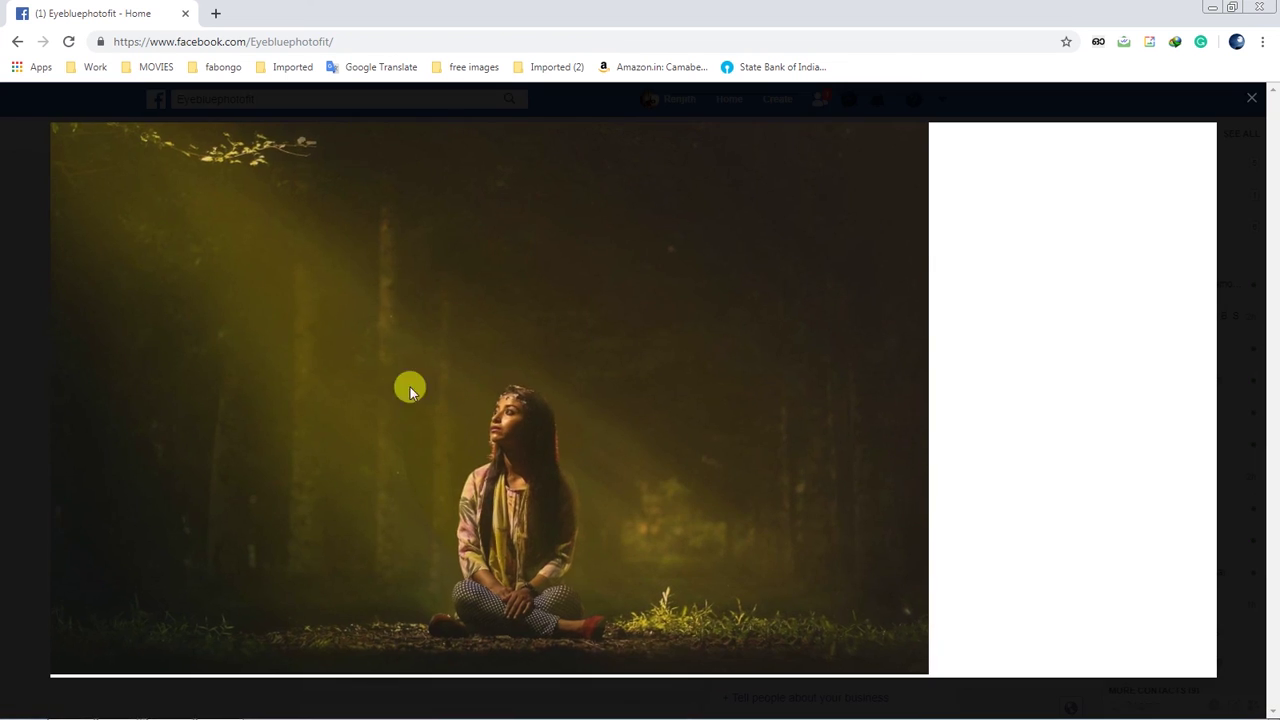